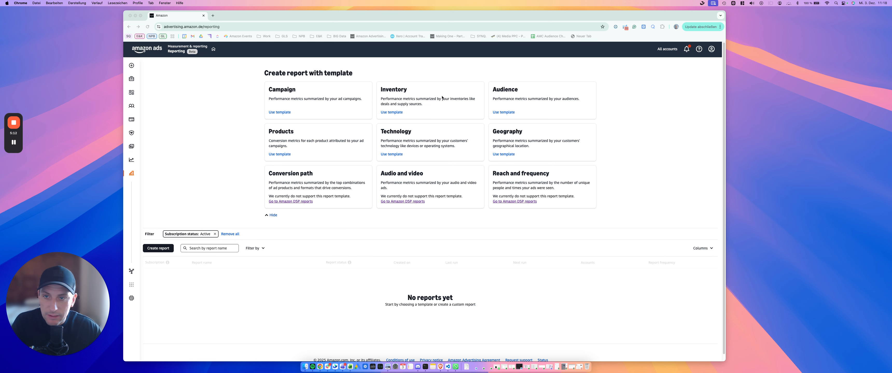
# Start a new report from the Campaign template
pyautogui.click(290, 103)
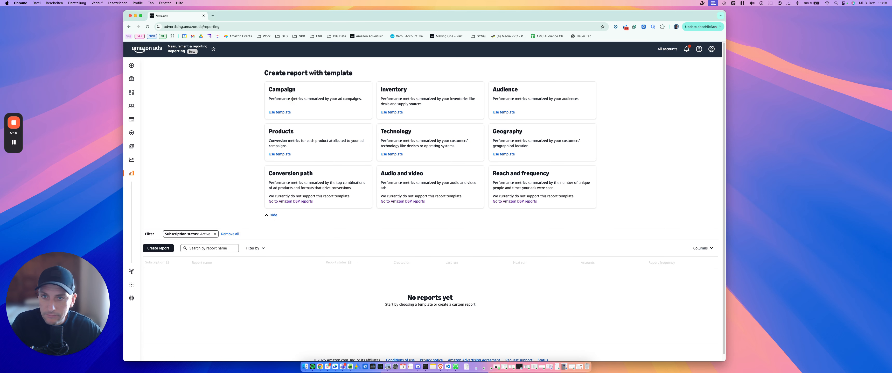
pyautogui.click(314, 96)
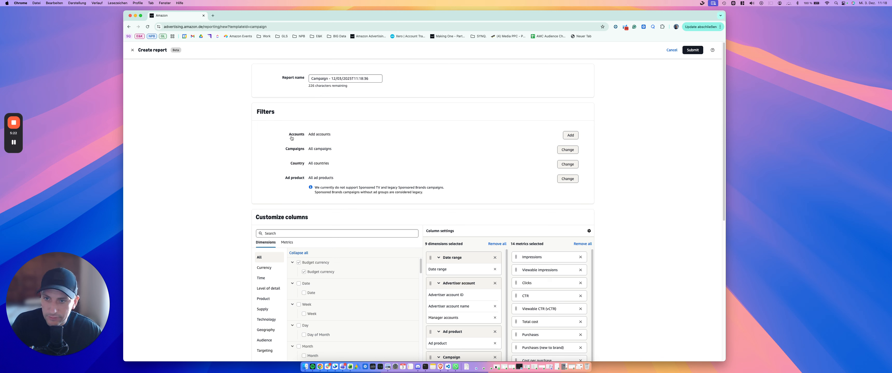
# Examine the report's account, campaign, country and ad product filters, including the ad product options, as well as the report name
pyautogui.moveTo(285, 137); pyautogui.dragTo(345, 137)
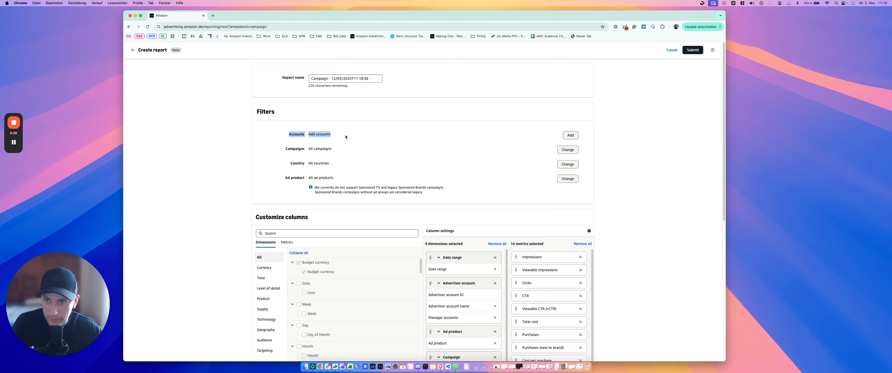
pyautogui.moveTo(287, 151); pyautogui.dragTo(350, 150)
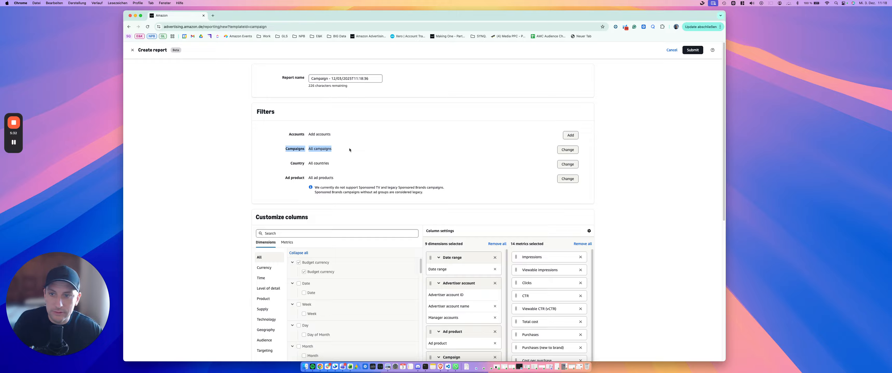
pyautogui.moveTo(288, 164); pyautogui.dragTo(346, 165)
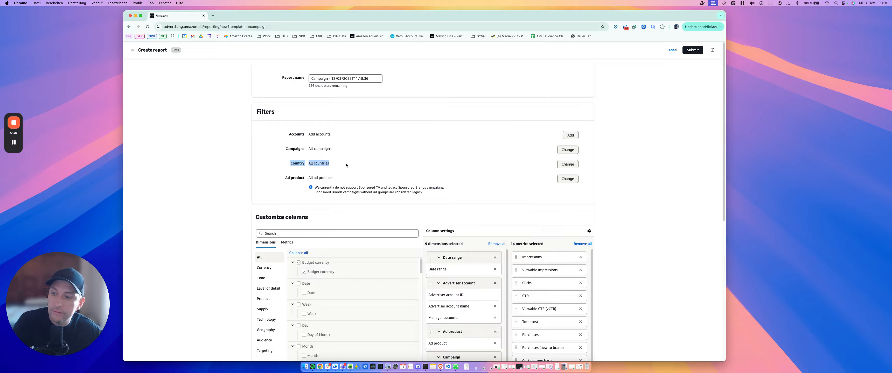
pyautogui.moveTo(282, 181); pyautogui.dragTo(354, 179)
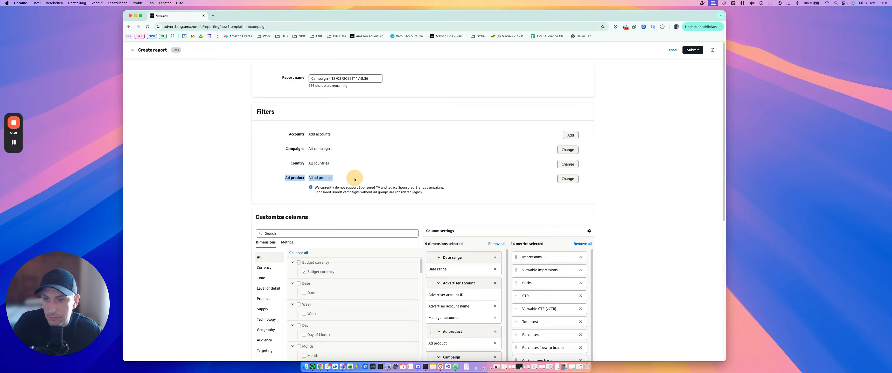
pyautogui.click(567, 179)
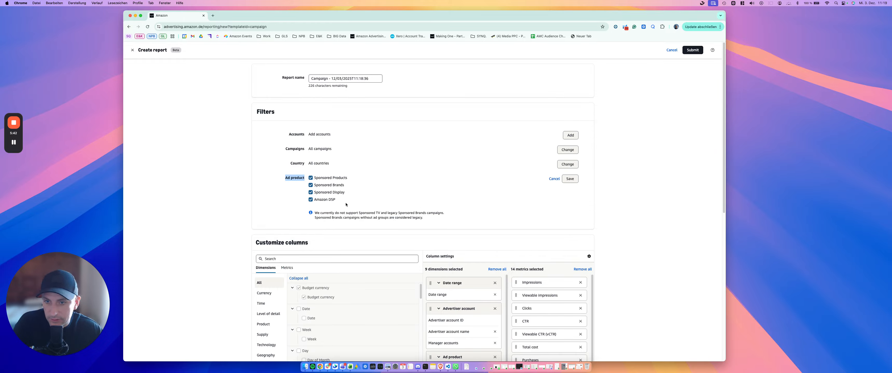
pyautogui.click(558, 179)
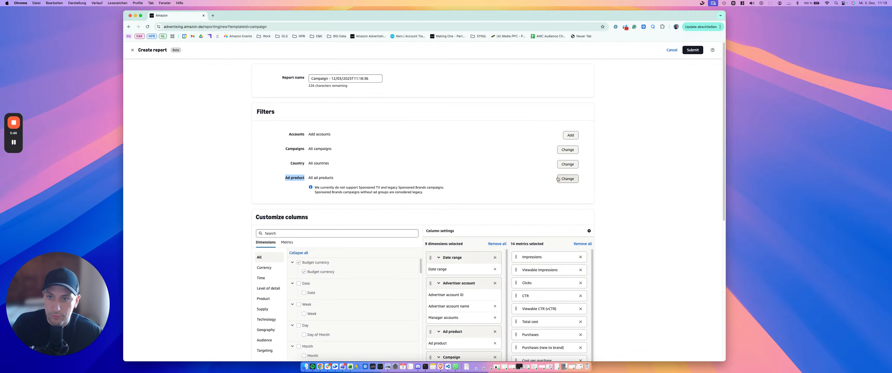
pyautogui.click(318, 79)
pyautogui.tripleClick(317, 80)
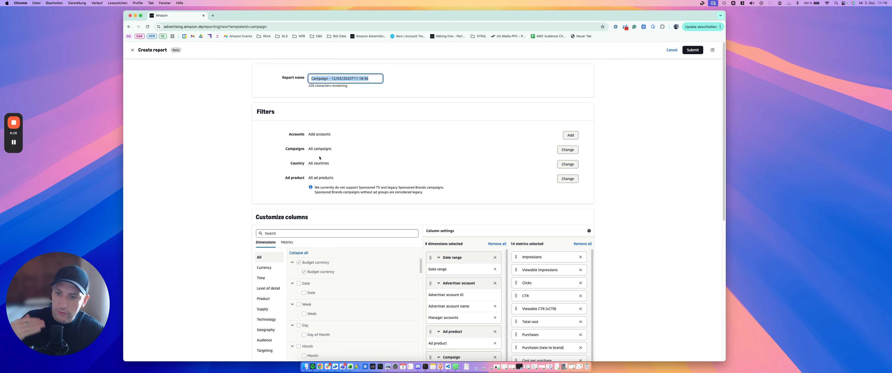
# Set the report period's date range to Last month
pyautogui.scroll(-10, 319, 158)
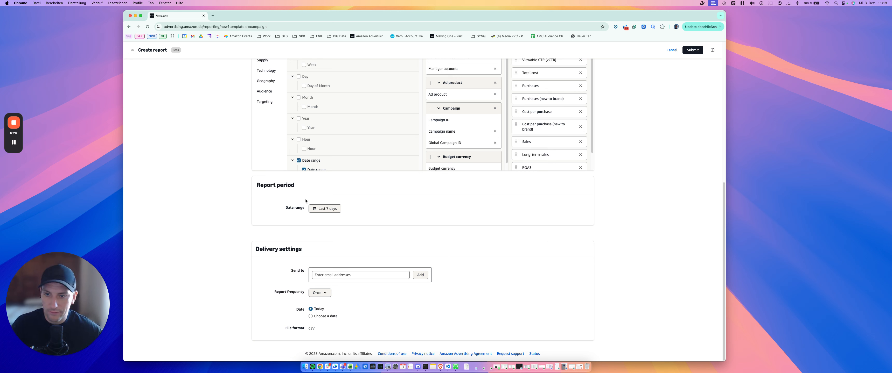
pyautogui.click(326, 209)
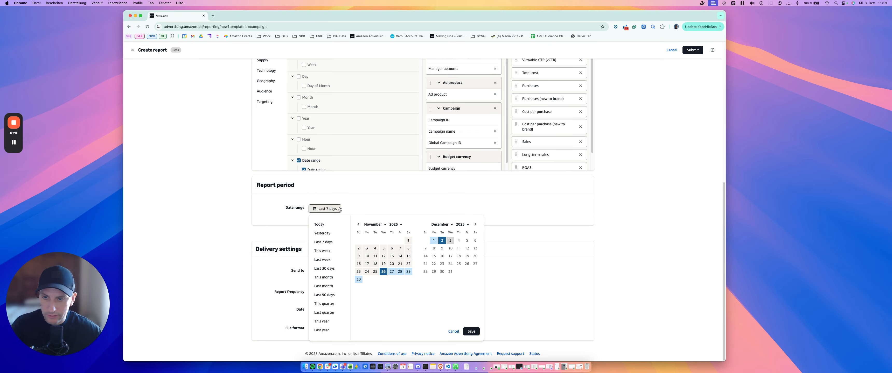
pyautogui.click(327, 287)
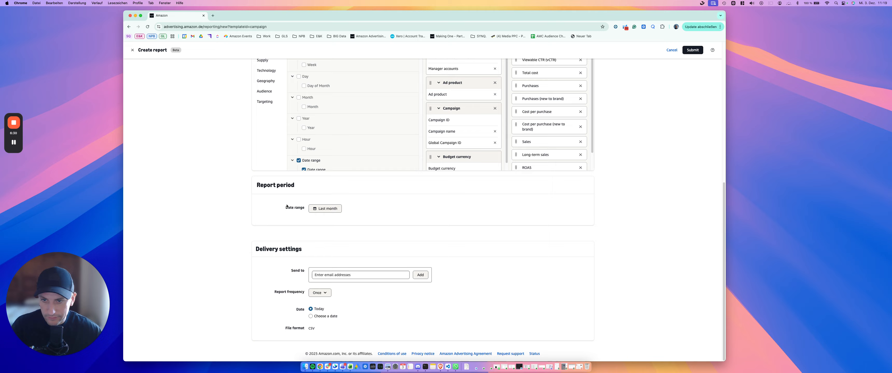
# Set the report frequency to Monthly, delivered on a specific day of the month, trying day 1 and settling on day 3
pyautogui.click(321, 294)
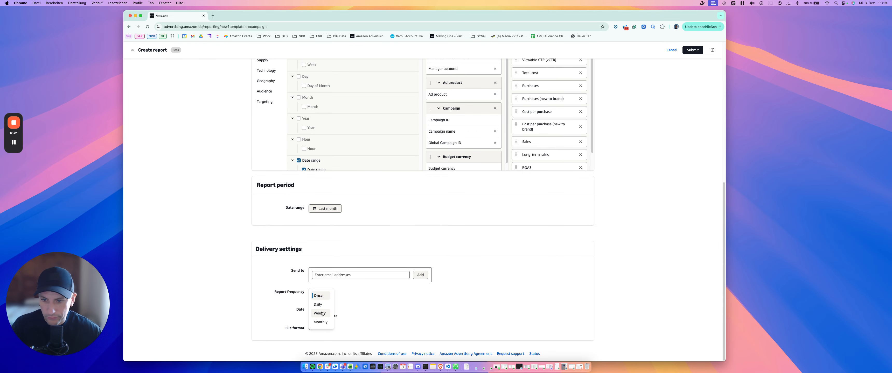
pyautogui.click(324, 320)
pyautogui.scroll(-1, 324, 320)
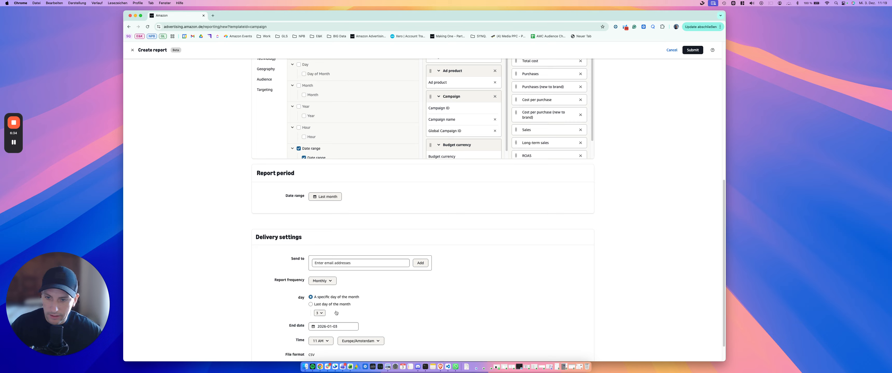
pyautogui.click(321, 313)
pyautogui.click(320, 218)
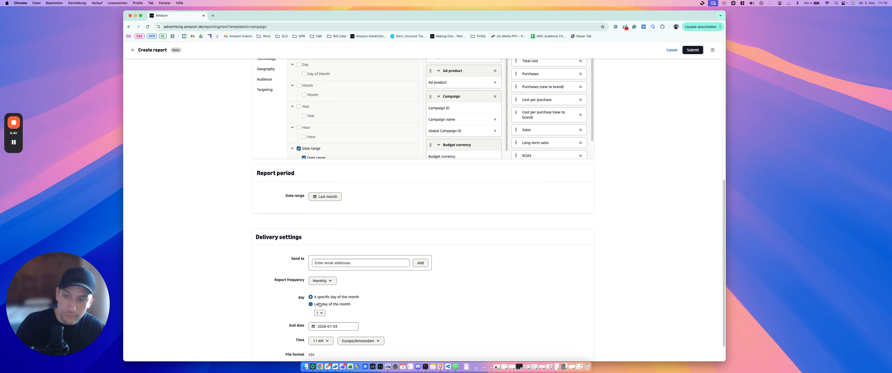
pyautogui.click(320, 313)
pyautogui.click(322, 235)
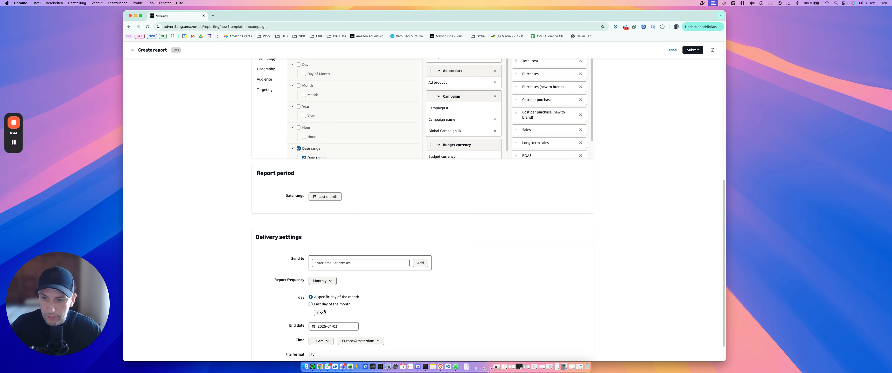
pyautogui.scroll(-1, 342, 325)
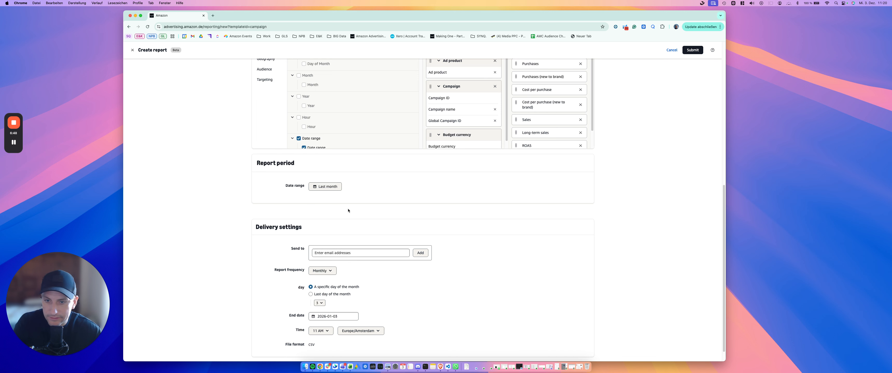
pyautogui.scroll(-2, 344, 259)
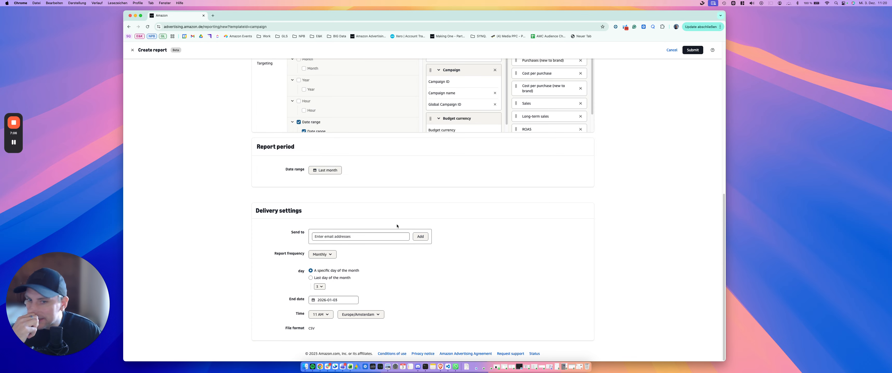
# Try Last 90 days, This quarter and This year as the report period, and settle on Last year
pyautogui.scroll(10, 396, 226)
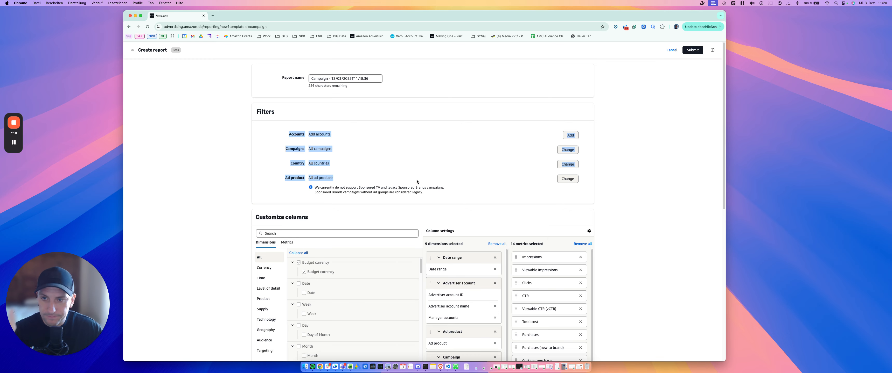
pyautogui.scroll(-5, 418, 180)
pyautogui.scroll(-2, 300, 262)
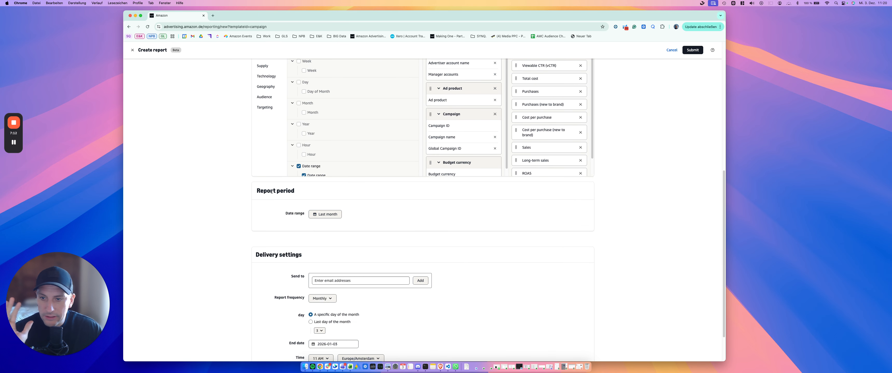
pyautogui.click(325, 215)
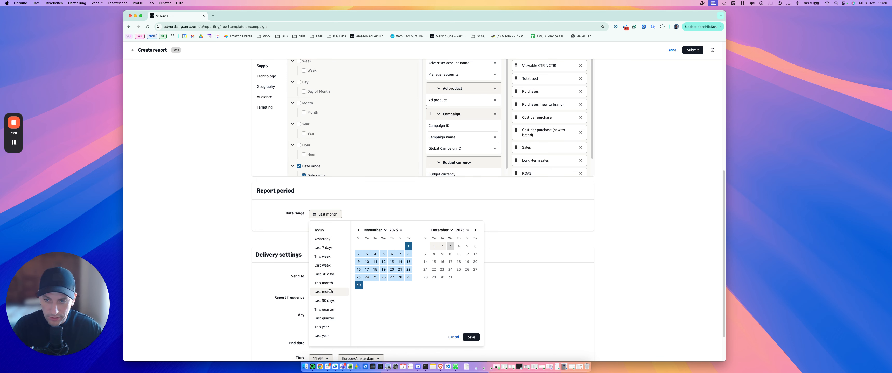
pyautogui.click(325, 300)
pyautogui.click(330, 214)
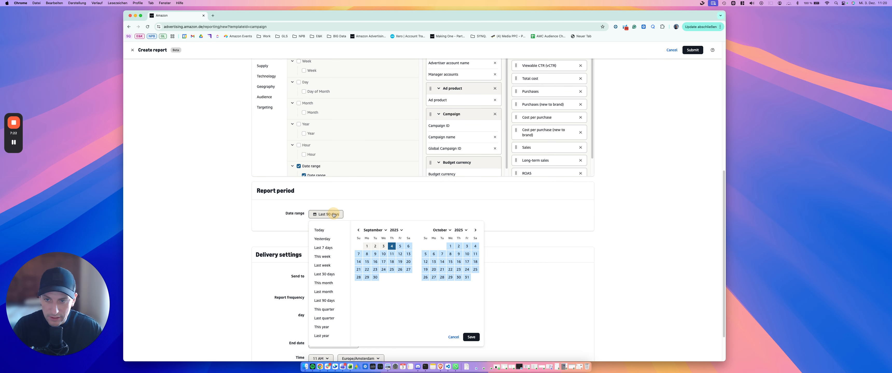
pyautogui.click(325, 308)
pyautogui.click(332, 216)
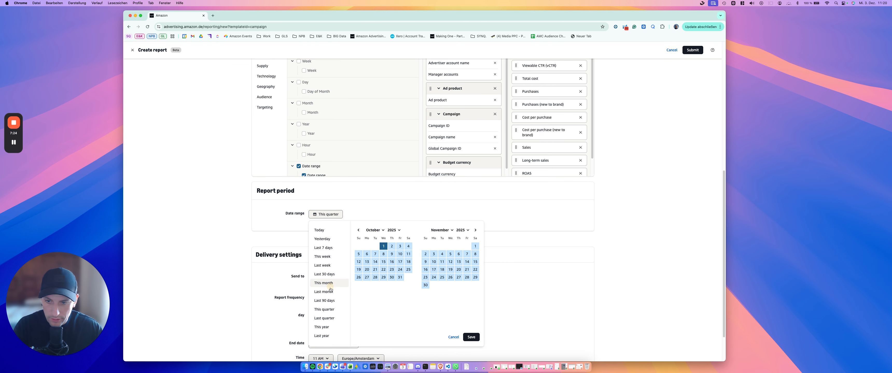
pyautogui.click(327, 327)
pyautogui.click(335, 216)
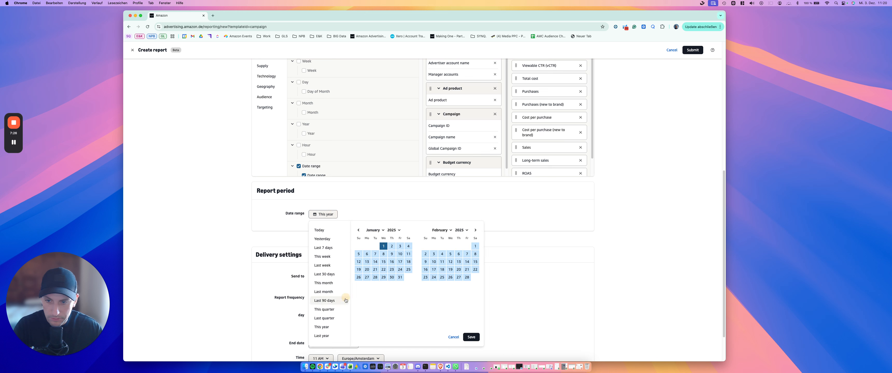
pyautogui.click(332, 334)
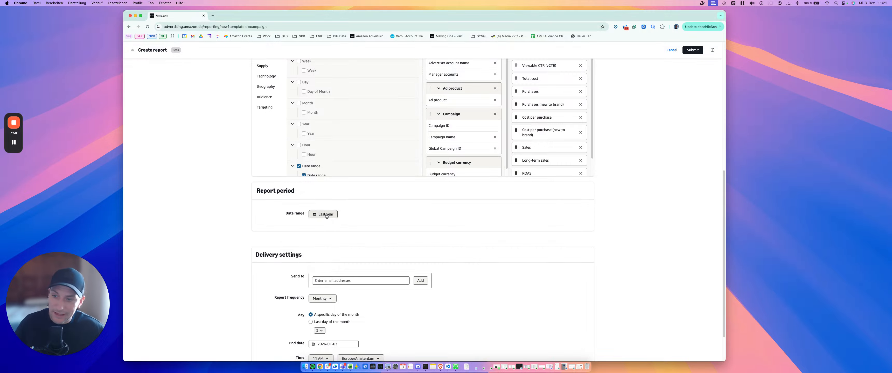
# Examine the Time and Level of detail dimensions offered for the report columns, including the campaign-related fields
pyautogui.scroll(5, 314, 166)
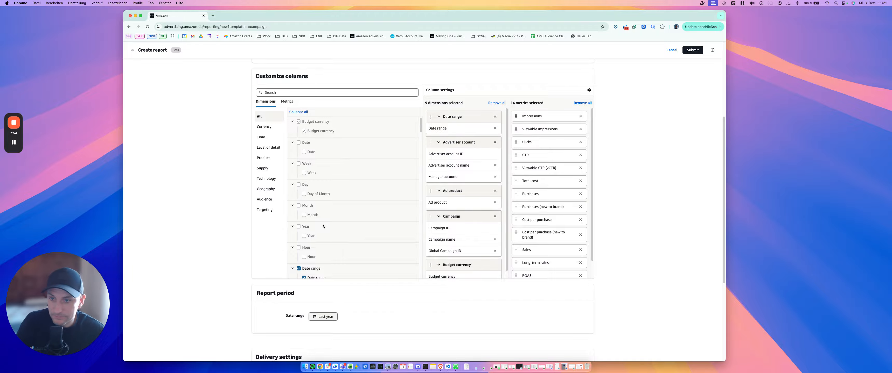
pyautogui.click(268, 137)
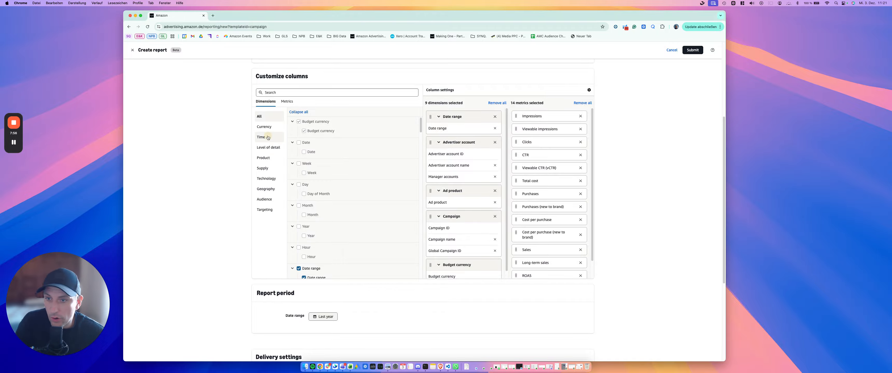
pyautogui.click(271, 148)
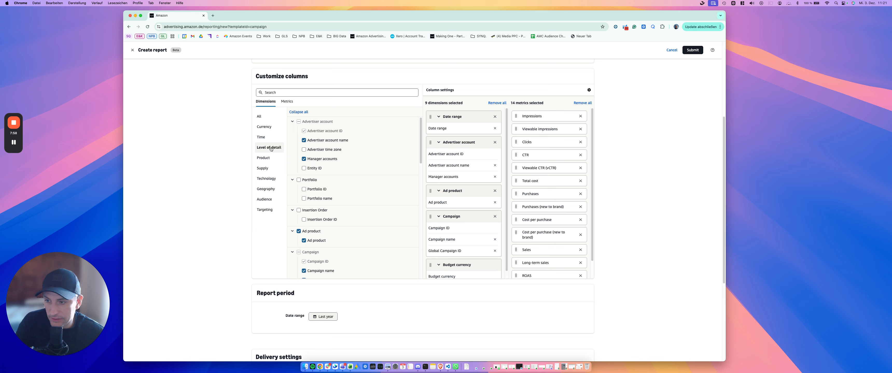
pyautogui.click(270, 138)
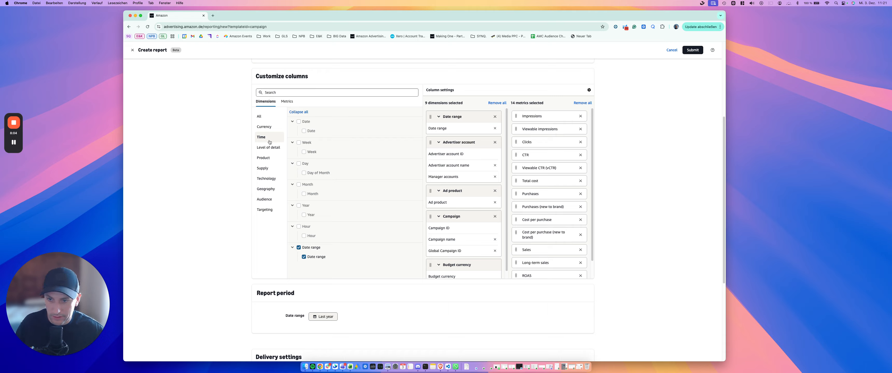
pyautogui.moveTo(303, 216)
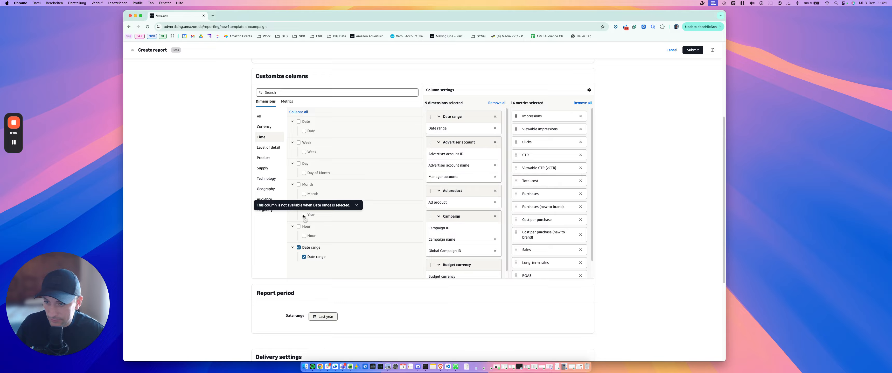
pyautogui.moveTo(306, 152)
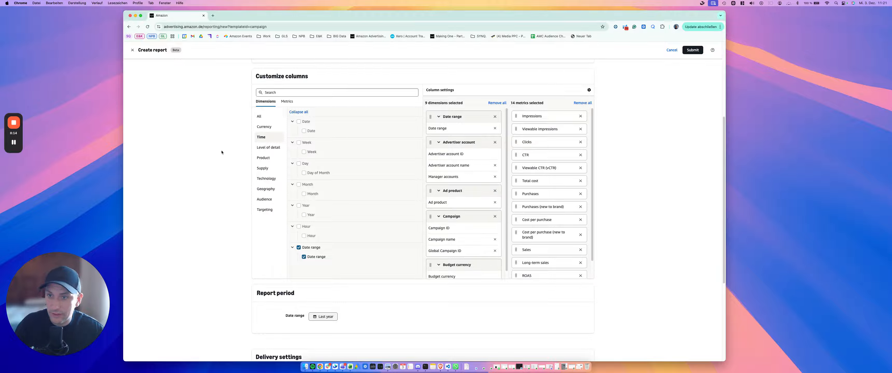
pyautogui.click(268, 148)
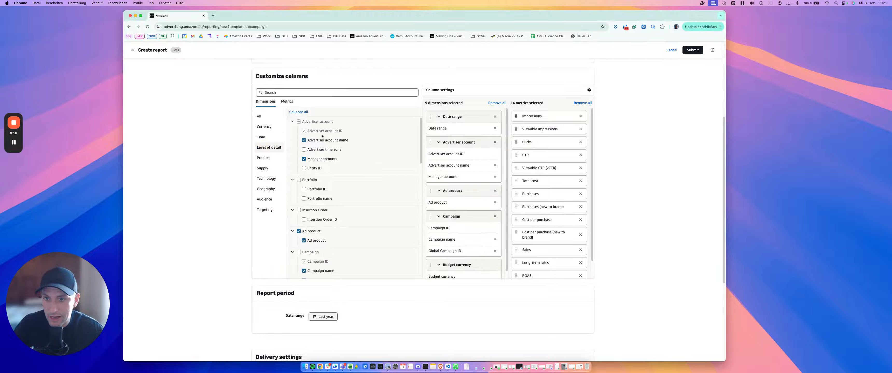
pyautogui.scroll(-1, 316, 170)
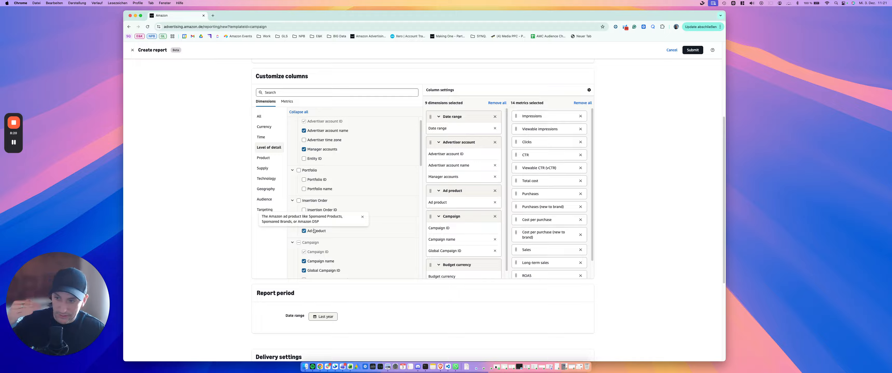
pyautogui.scroll(-1, 323, 242)
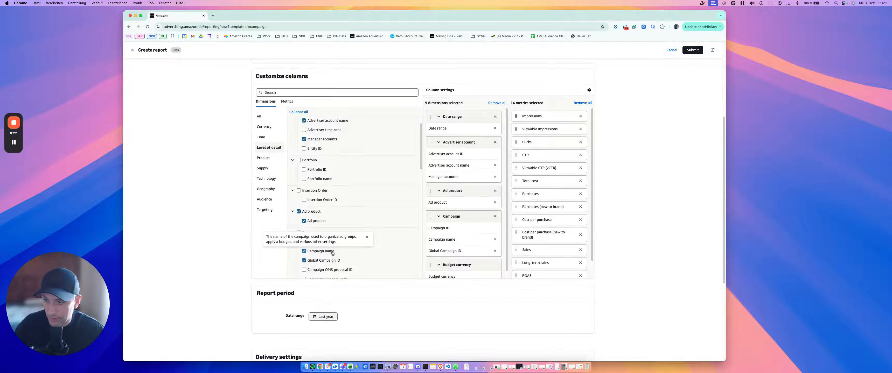
pyautogui.scroll(-10, 332, 254)
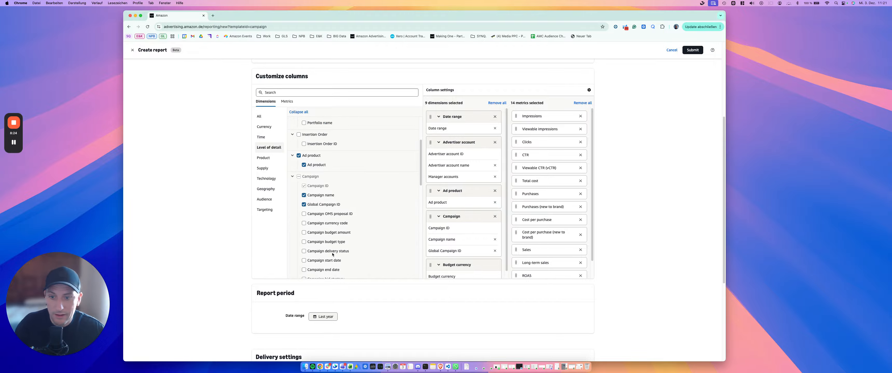
# Review the Time dimensions offered for the report columns, including Date, Week, Month and Date range
pyautogui.scroll(15, 332, 254)
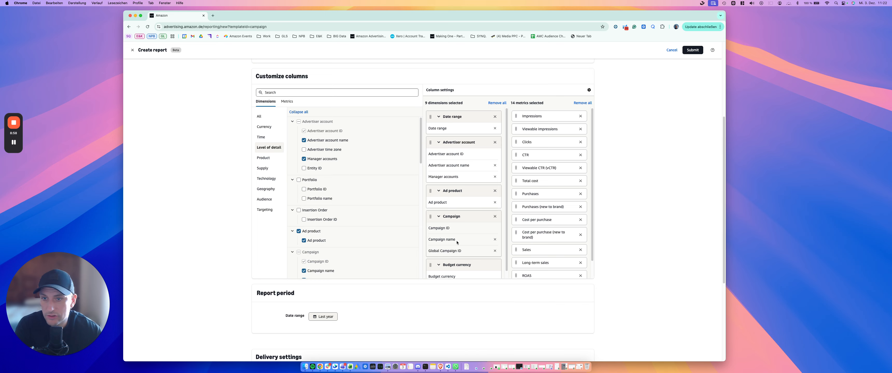
pyautogui.click(271, 138)
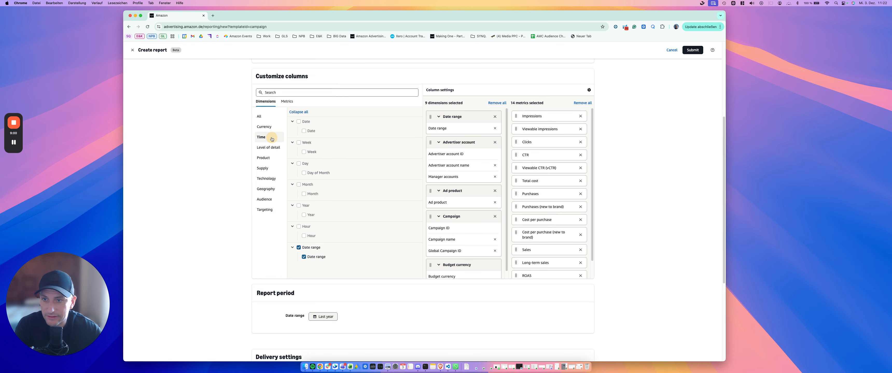
pyautogui.moveTo(309, 132)
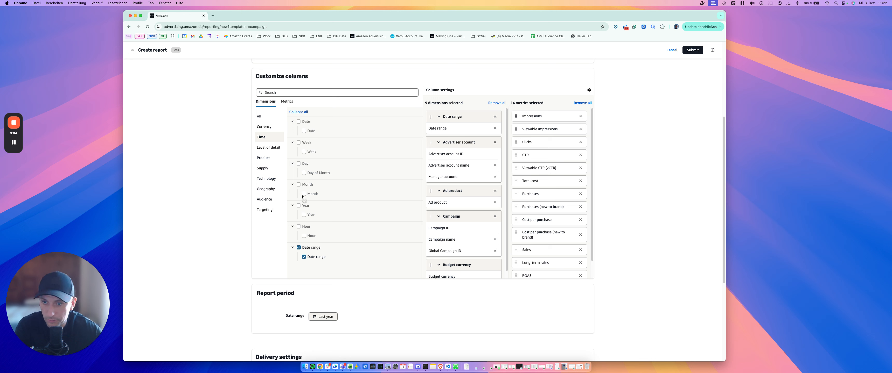
pyautogui.moveTo(302, 197)
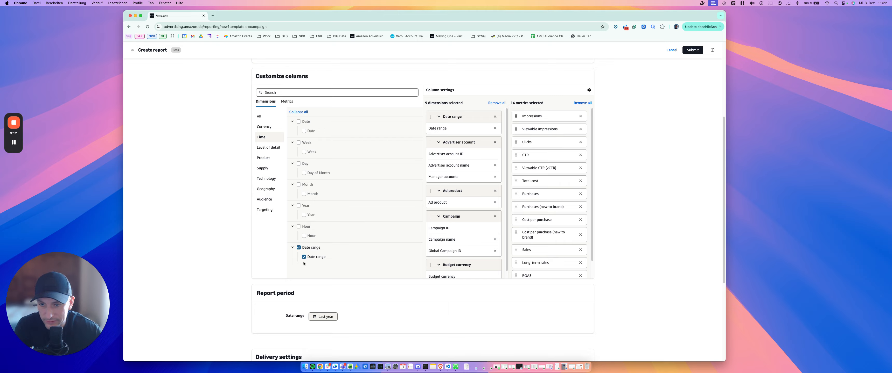
pyautogui.moveTo(316, 259)
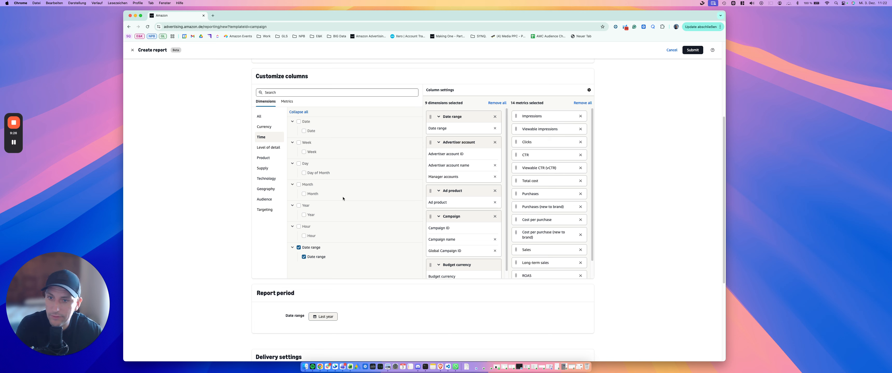
pyautogui.moveTo(305, 153)
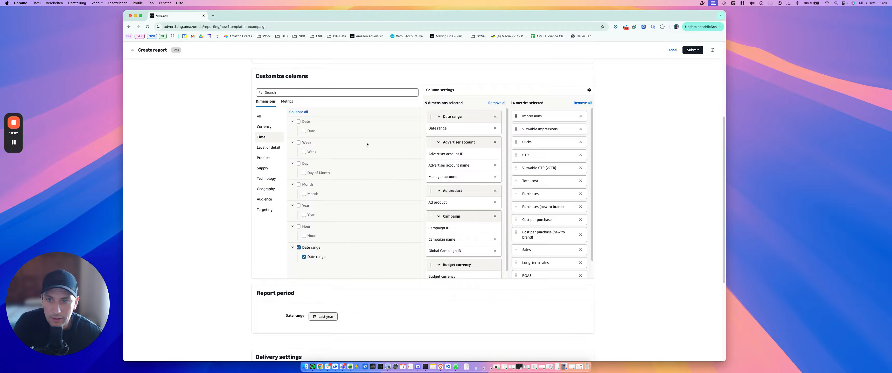
# Try Last 7 days as the report period's date range and settle on Last 90 days
pyautogui.scroll(5, 366, 144)
pyautogui.click(353, 78)
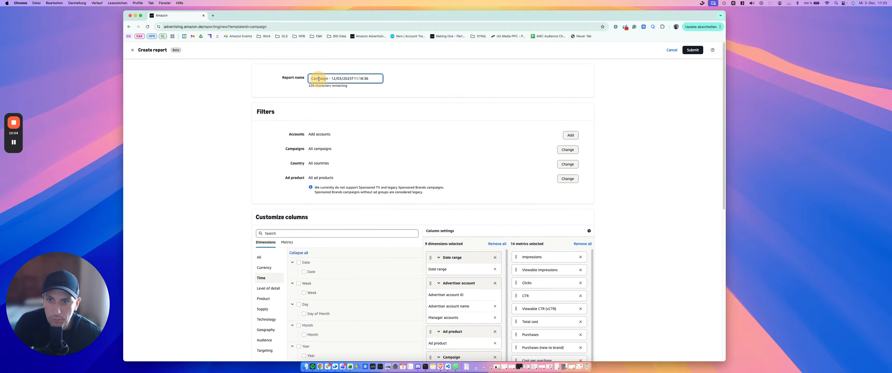
pyautogui.scroll(-2, 471, 211)
pyautogui.scroll(-3, 471, 210)
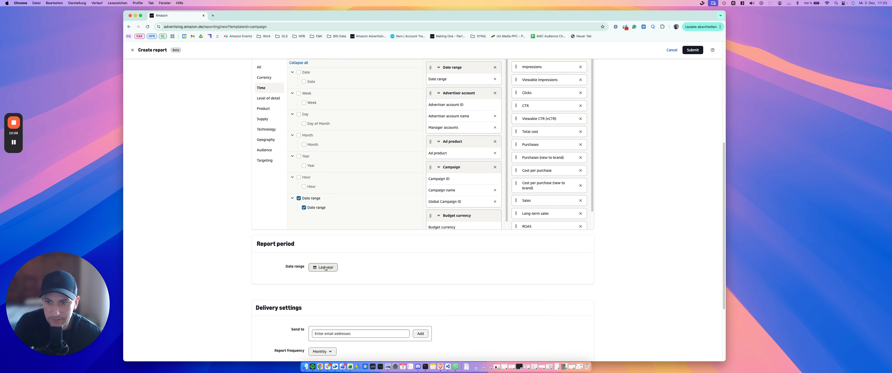
pyautogui.click(325, 268)
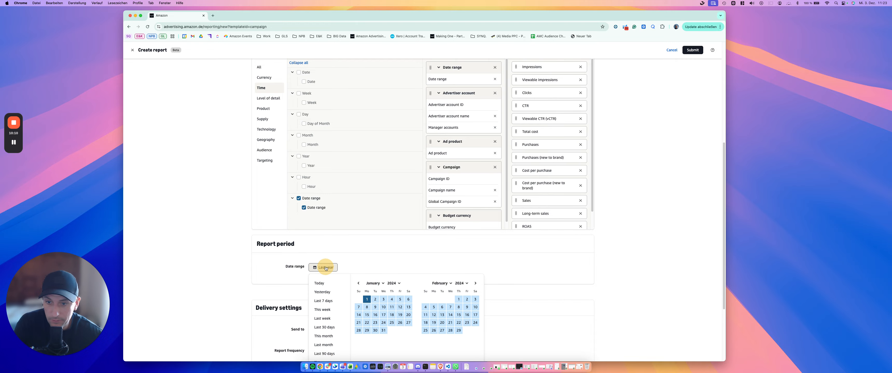
pyautogui.click(324, 302)
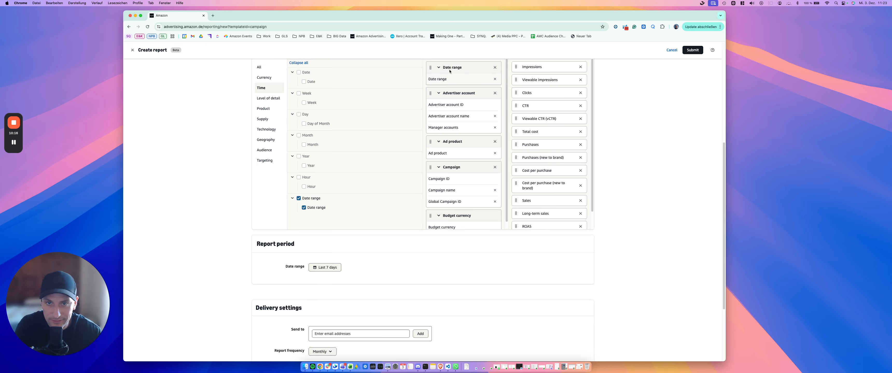
pyautogui.click(325, 267)
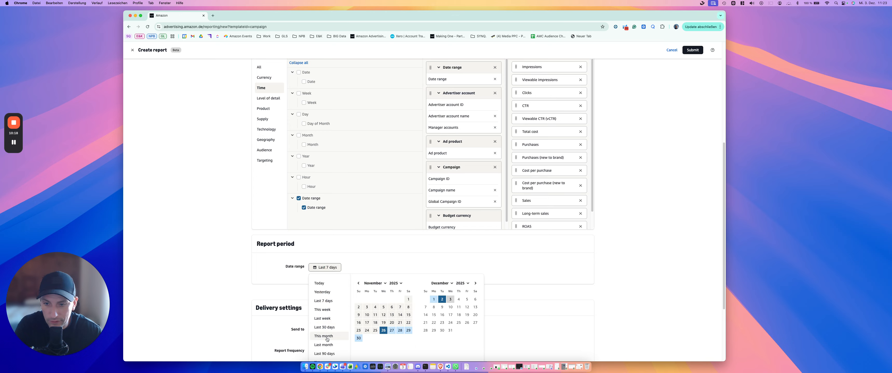
pyautogui.click(331, 354)
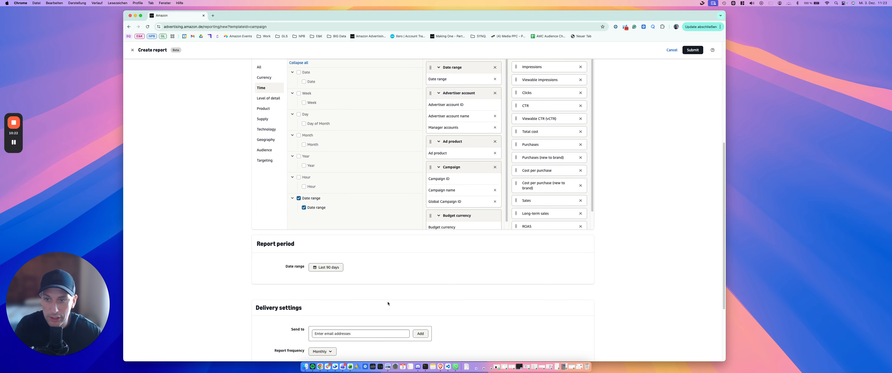
pyautogui.click(328, 267)
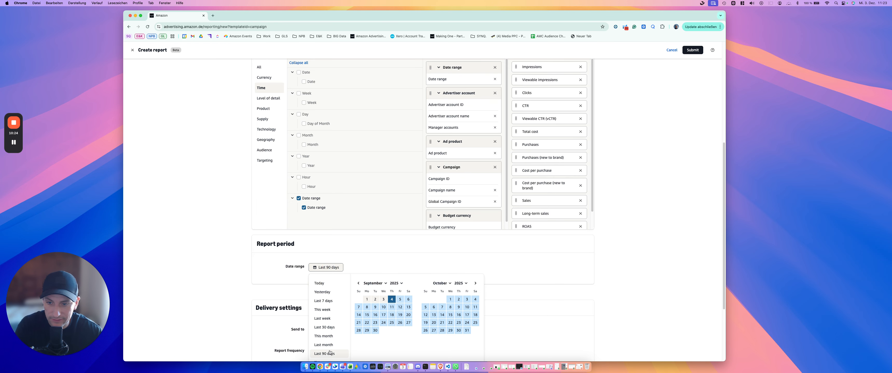
pyautogui.scroll(-1, 329, 352)
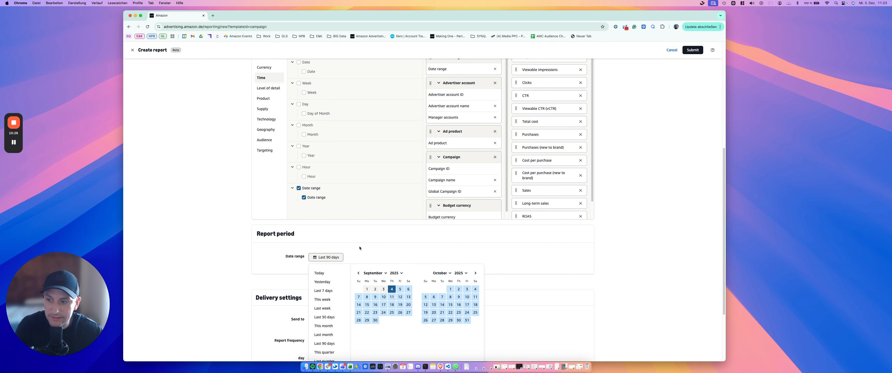
pyautogui.click(351, 258)
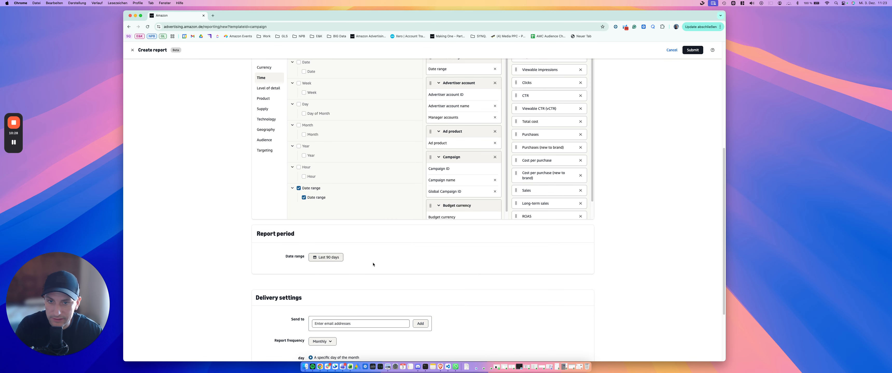
# Remove the Advertiser account group from the selected dimensions, and review the Ad product filter and the Campaign ID column
pyautogui.scroll(5, 373, 264)
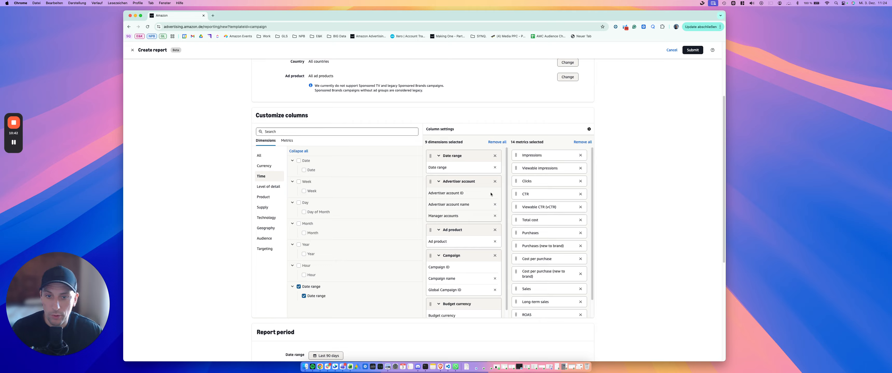
pyautogui.click(494, 181)
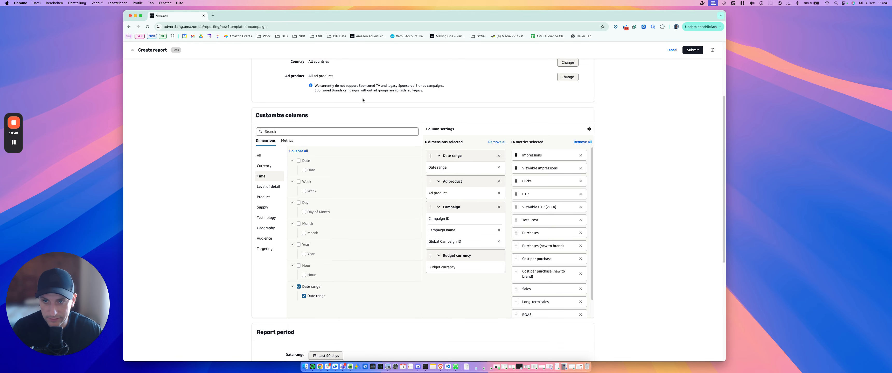
pyautogui.scroll(2, 363, 100)
pyautogui.tripleClick(361, 106)
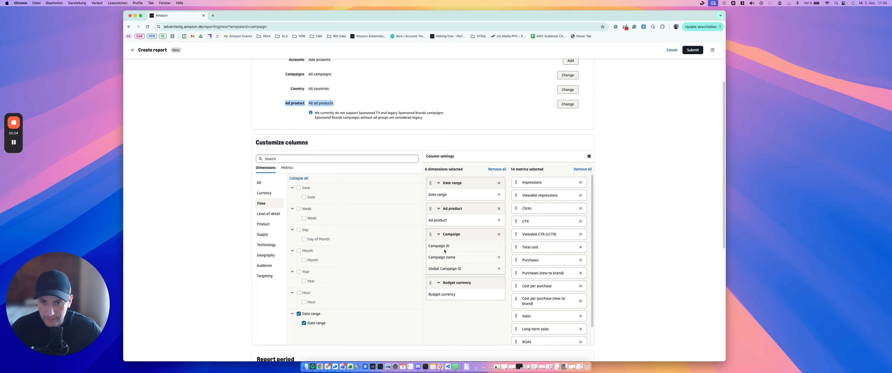
pyautogui.moveTo(454, 250); pyautogui.dragTo(428, 247)
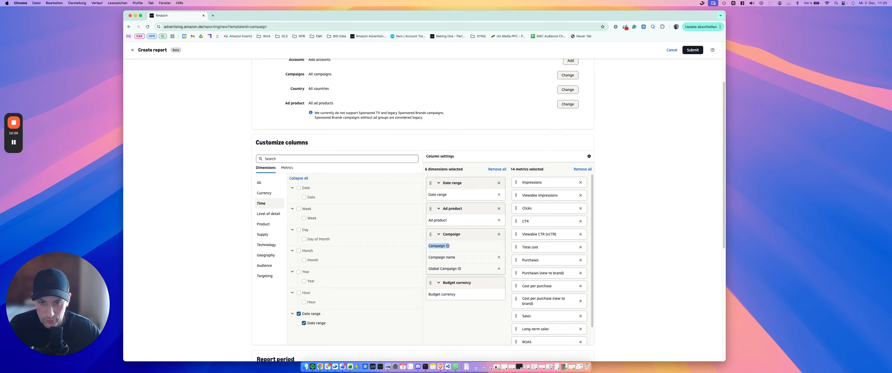
# Examine the available report metrics, including the Costs, Fees and Third-party fees groups, and read the description of Total cost
pyautogui.scroll(-1, 548, 229)
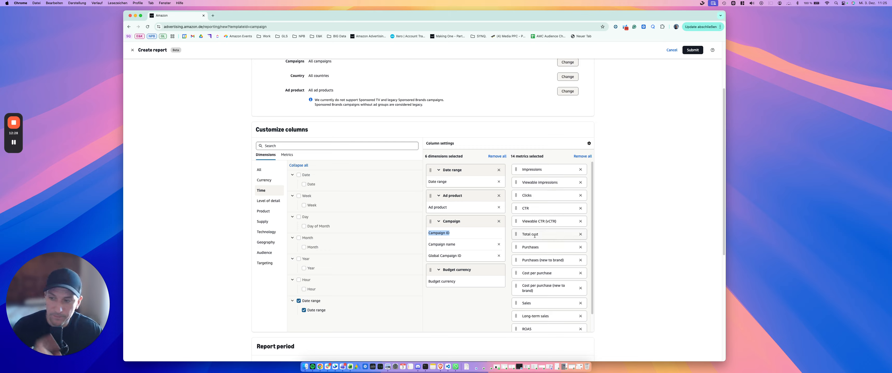
pyautogui.click(287, 155)
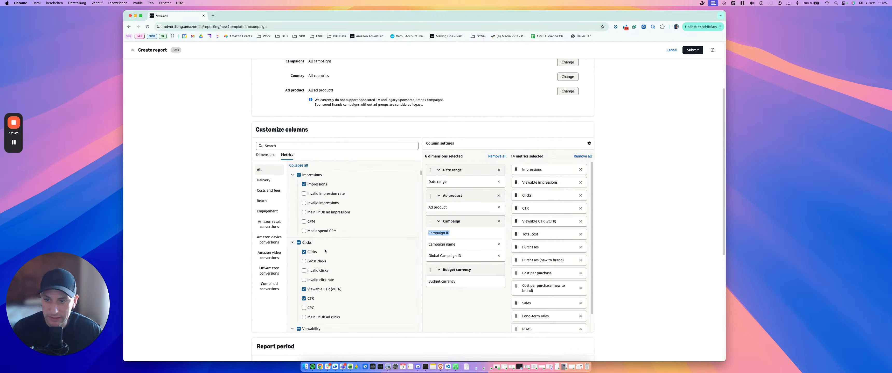
pyautogui.scroll(-1, 327, 255)
pyautogui.scroll(-10, 328, 254)
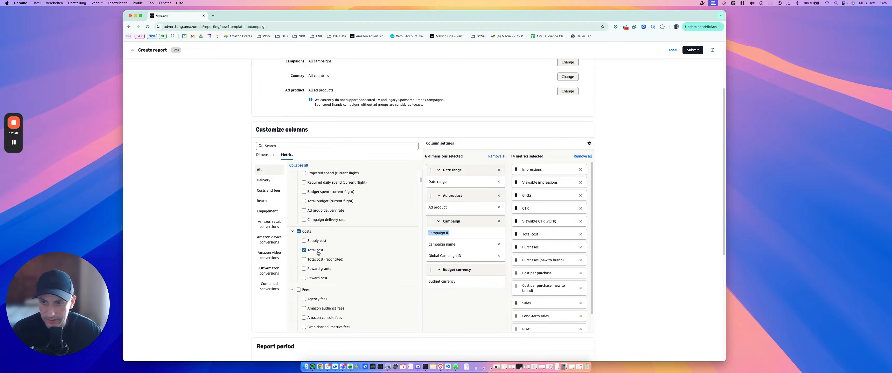
pyautogui.moveTo(318, 252)
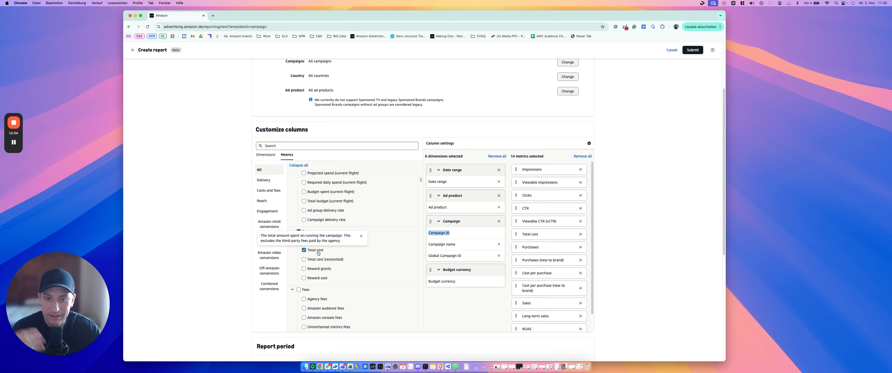
pyautogui.scroll(-1, 547, 305)
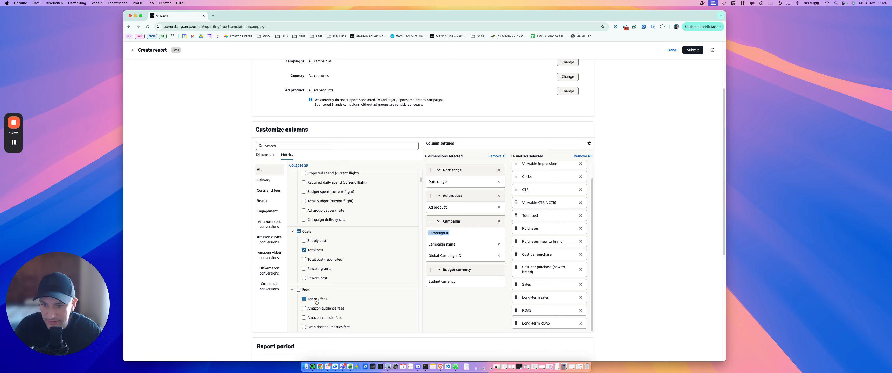
pyautogui.scroll(-2, 319, 305)
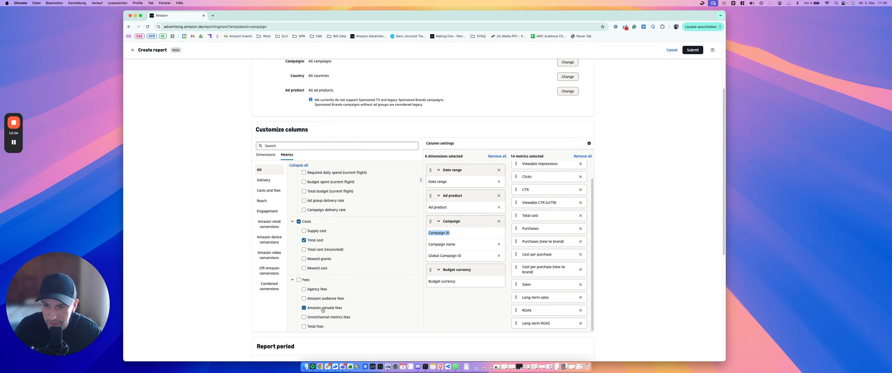
pyautogui.scroll(-2, 323, 310)
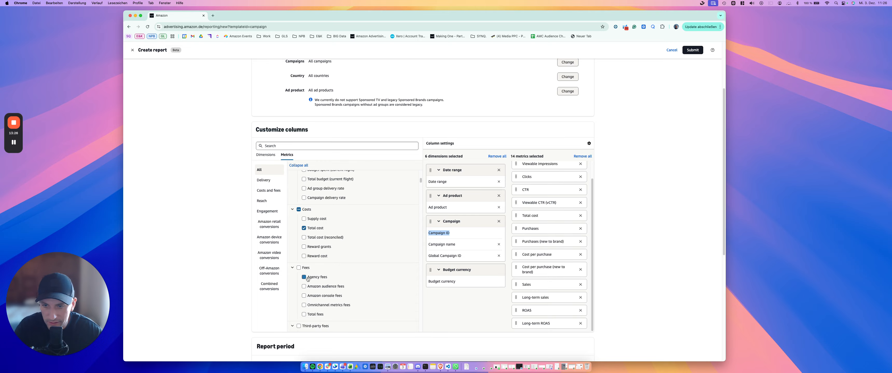
pyautogui.moveTo(311, 318)
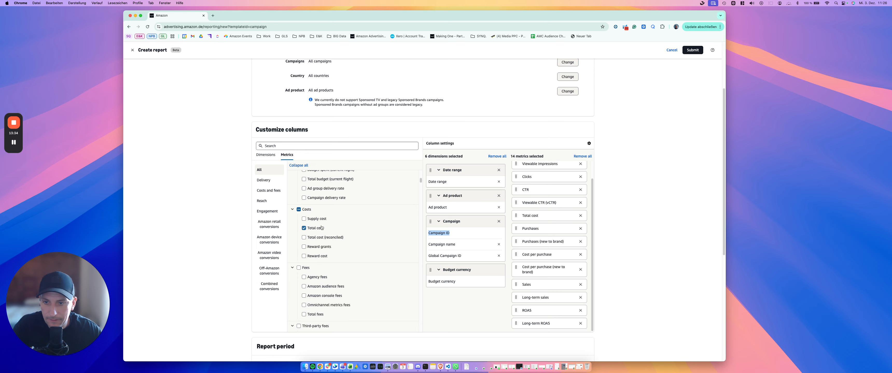
pyautogui.moveTo(314, 229)
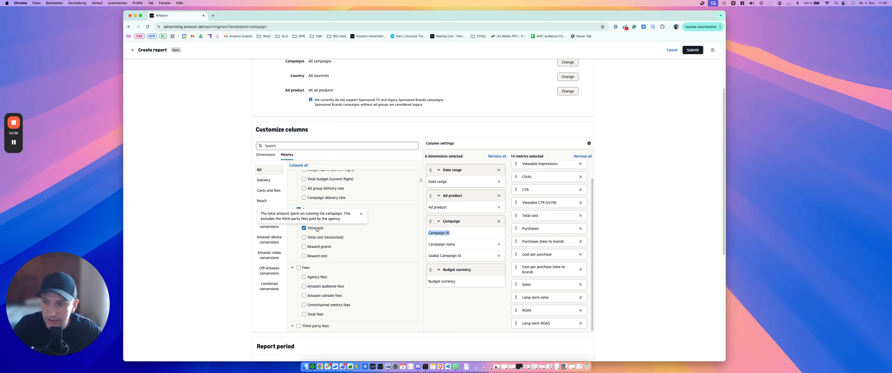
pyautogui.scroll(2, 541, 181)
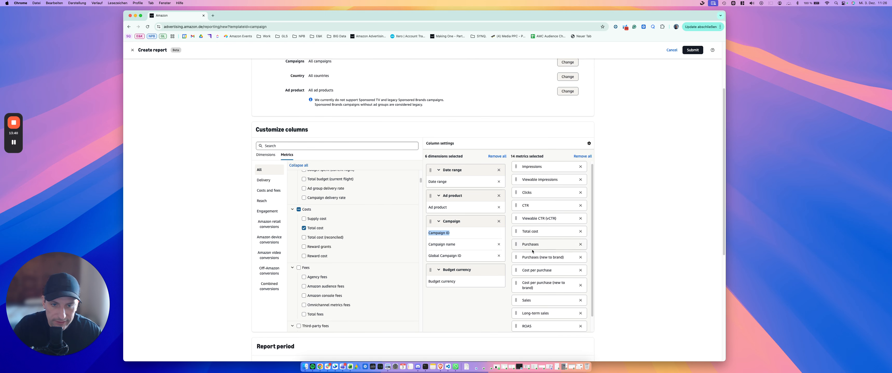
pyautogui.scroll(-2, 532, 302)
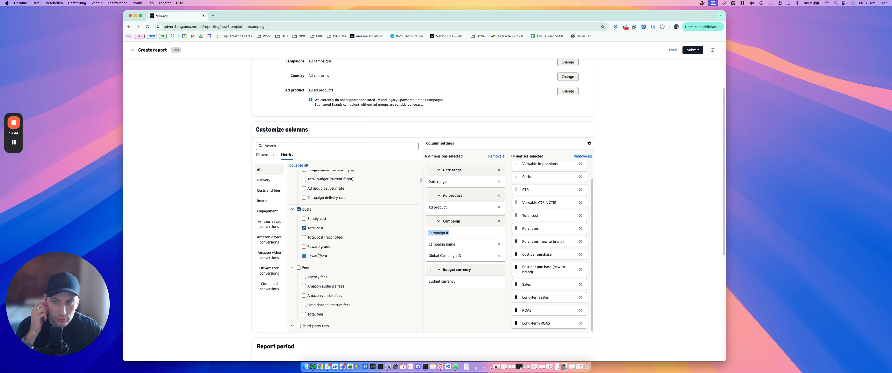
pyautogui.scroll(-10, 332, 249)
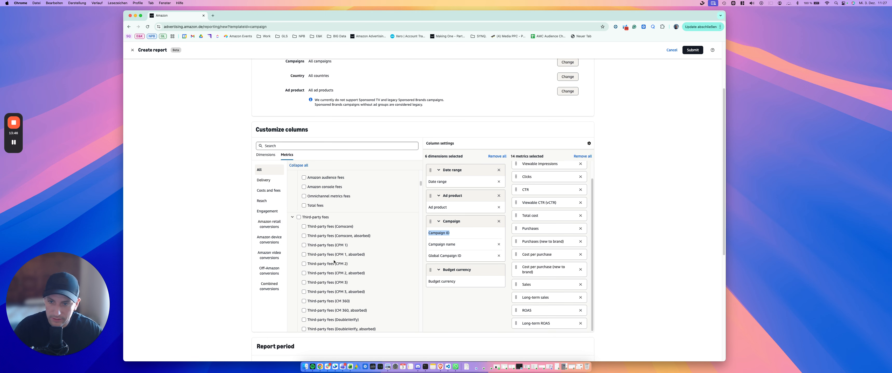
# Search the report metrics for "uni" and review the Units sold variants offered
pyautogui.click(284, 146)
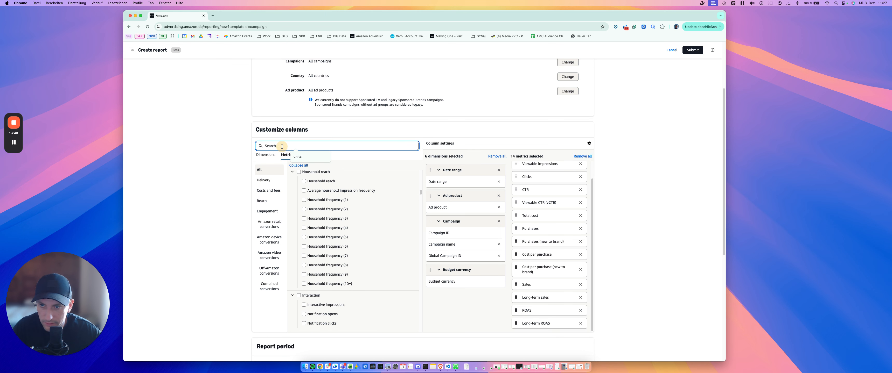
pyautogui.write('uni')
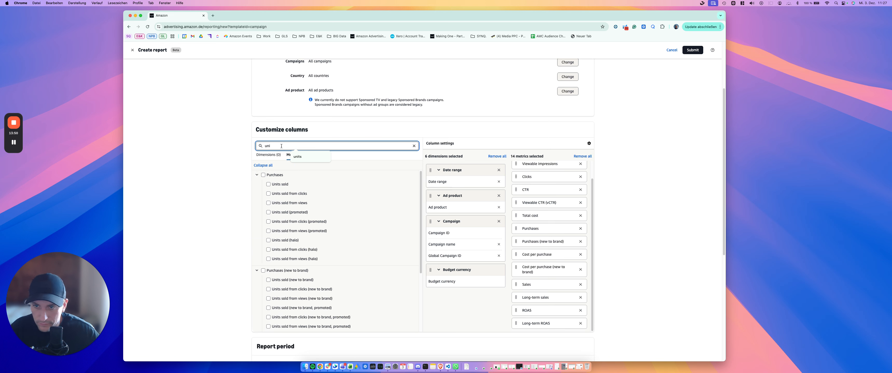
pyautogui.click(286, 185)
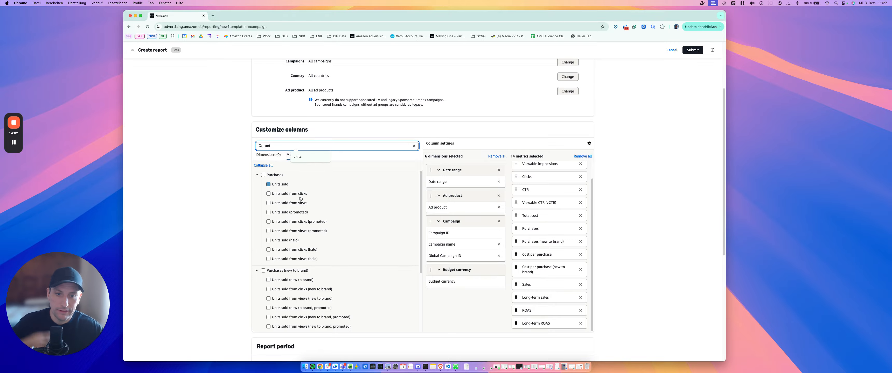
pyautogui.scroll(-3, 619, 218)
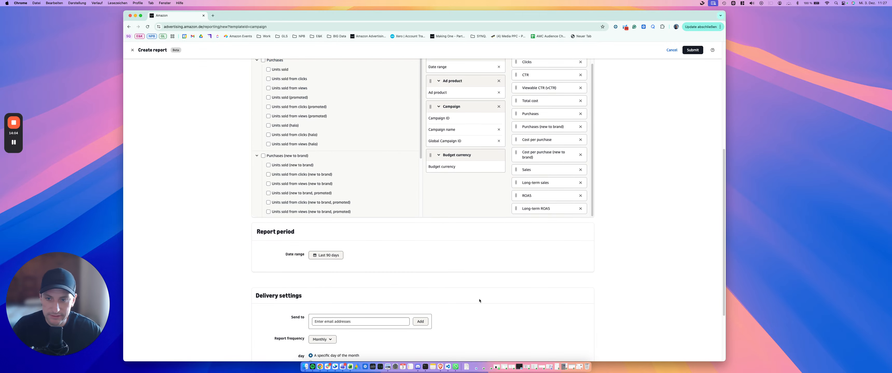
# Leave the campaign report without submitting it and start a new report from the Audience template
pyautogui.scroll(5, 501, 242)
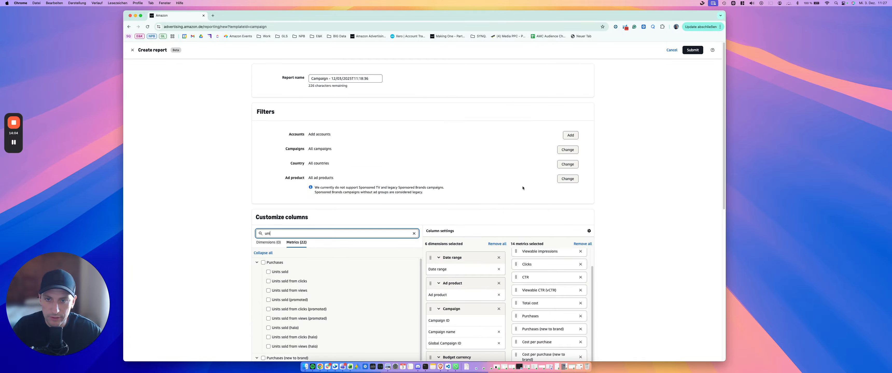
pyautogui.click(132, 50)
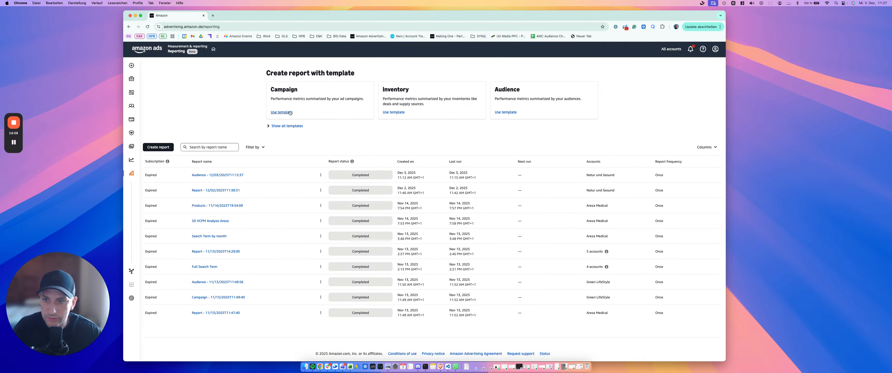
pyautogui.click(514, 101)
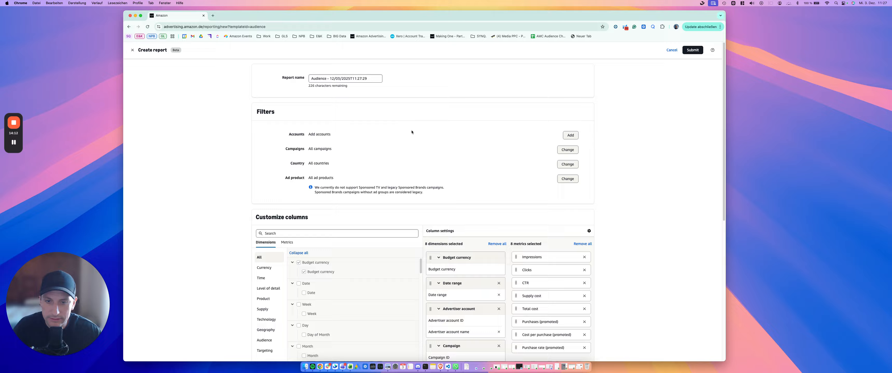
# Replace the Date range dimension with the Month time dimension in the audience report's columns
pyautogui.scroll(-5, 412, 132)
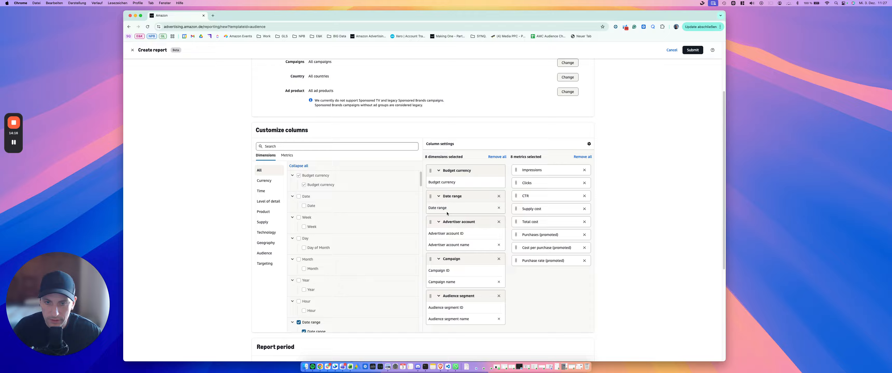
pyautogui.click(498, 196)
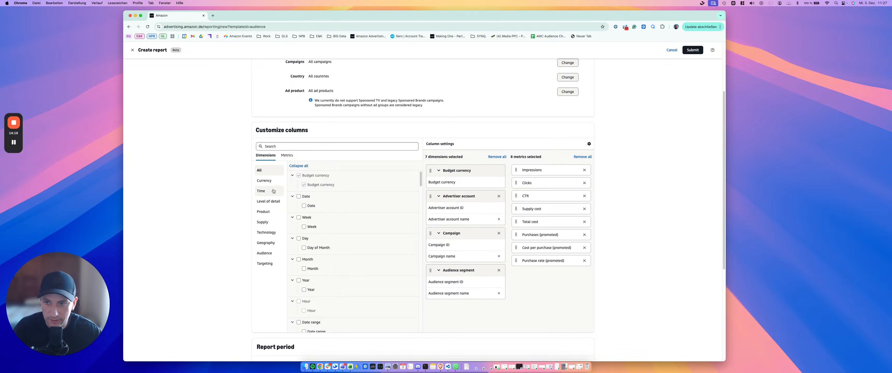
pyautogui.click(261, 191)
pyautogui.click(303, 248)
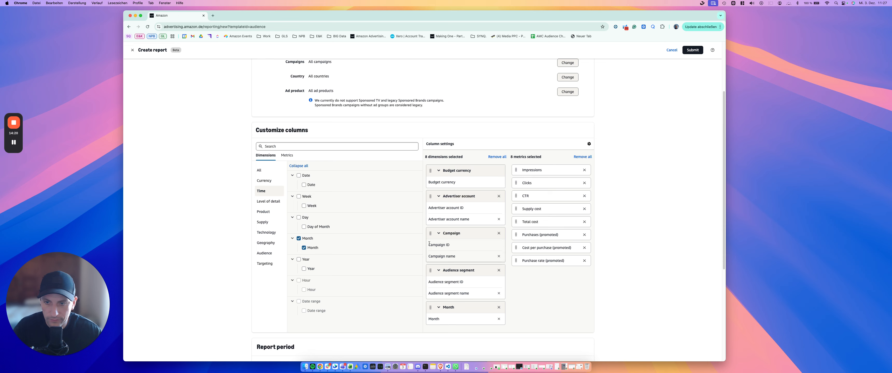
# Set the report period's date range to This year
pyautogui.scroll(-7, 257, 331)
pyautogui.click(325, 246)
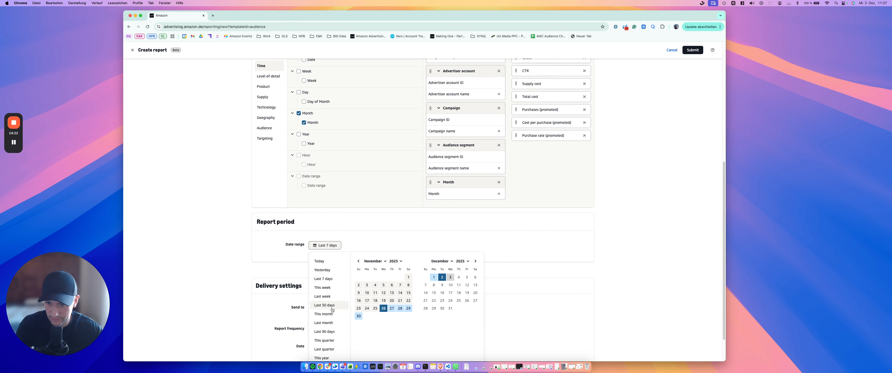
pyautogui.scroll(-1, 329, 316)
pyautogui.click(331, 352)
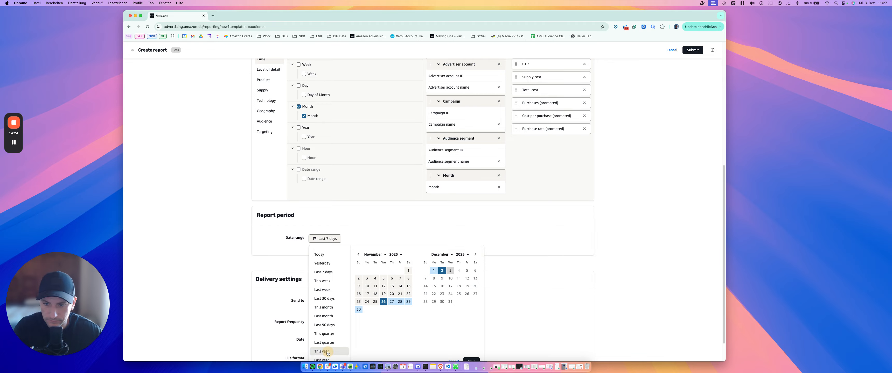
# Reorder the selected dimensions so that Month comes first, ahead of Budget currency
pyautogui.scroll(6, 415, 219)
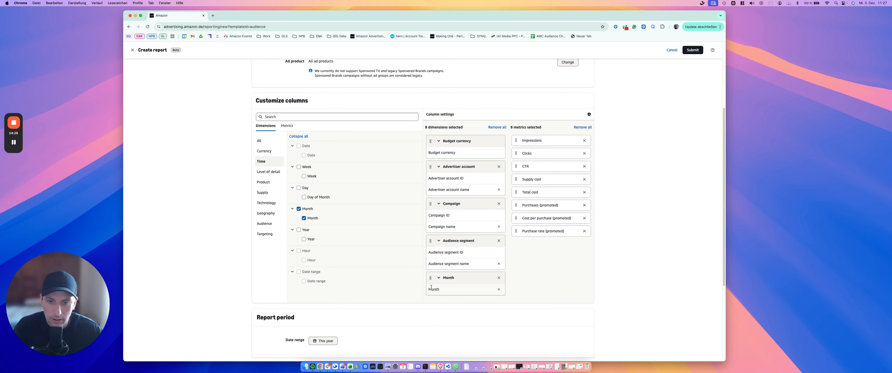
pyautogui.moveTo(430, 279); pyautogui.dragTo(437, 175)
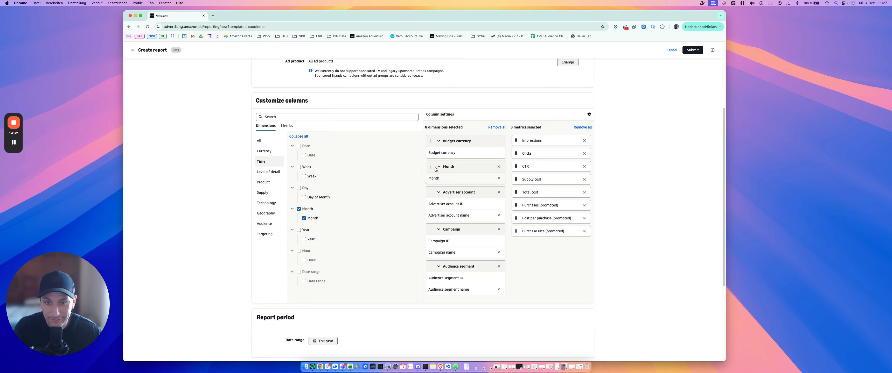
pyautogui.moveTo(430, 166); pyautogui.dragTo(434, 151)
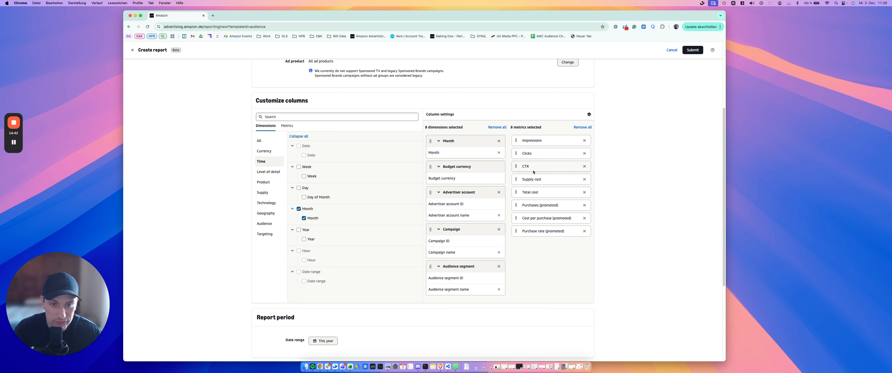
# Review the selected metrics Supply cost, Total cost, Purchases (promoted), Cost per purchase (promoted) and Purchase rate (promoted)
pyautogui.tripleClick(532, 179)
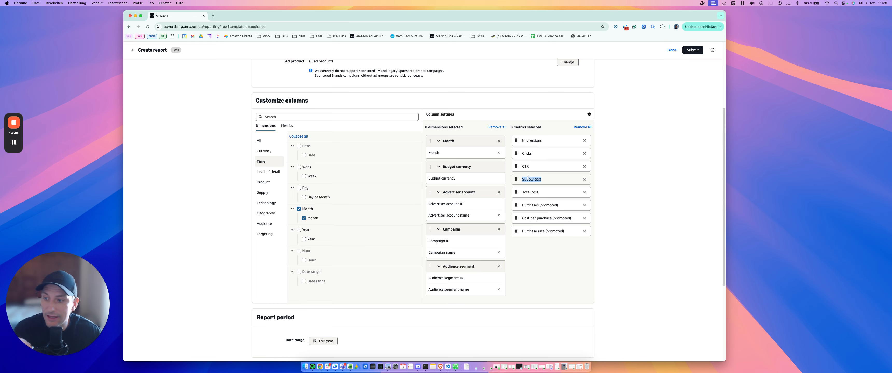
pyautogui.tripleClick(536, 192)
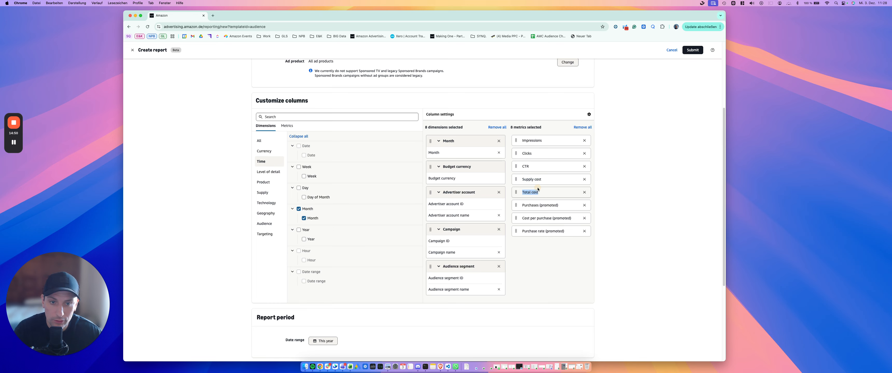
pyautogui.tripleClick(535, 181)
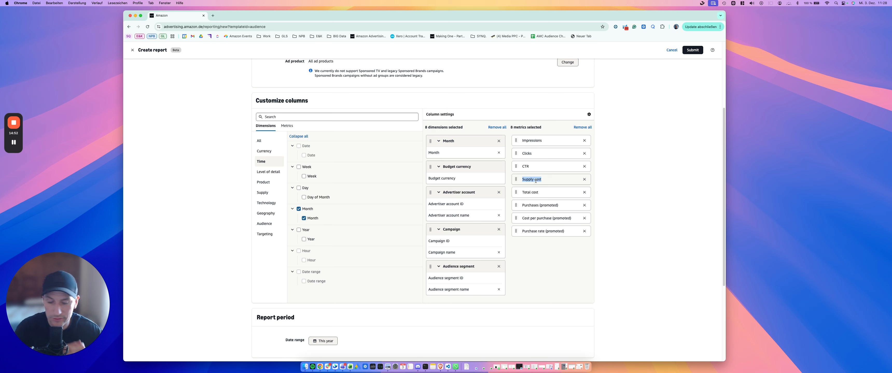
pyautogui.tripleClick(537, 205)
pyautogui.tripleClick(539, 219)
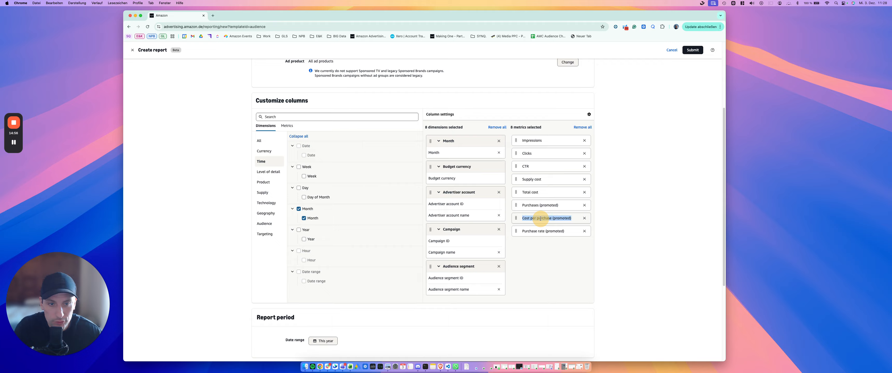
pyautogui.tripleClick(539, 231)
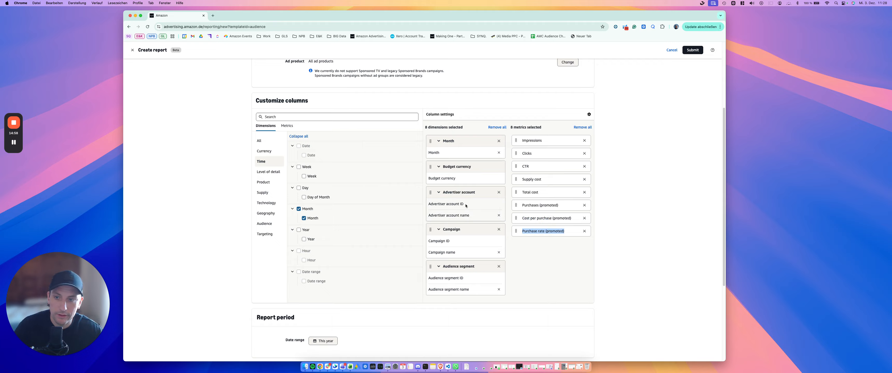
# Search the available report metrics for "purchase"
pyautogui.click(288, 116)
pyautogui.click(283, 128)
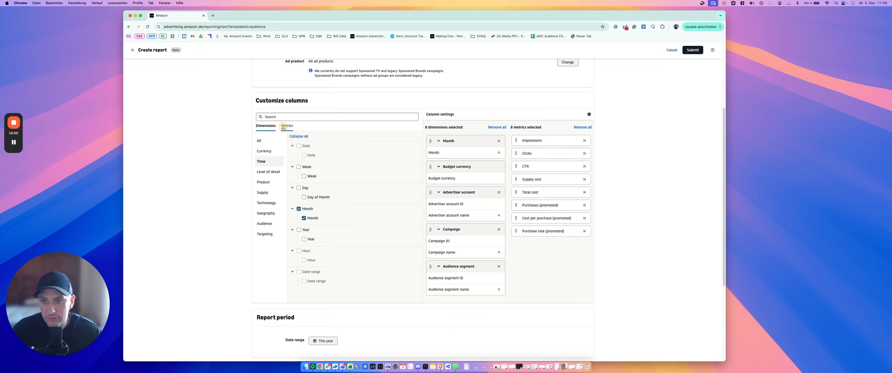
pyautogui.click(285, 117)
pyautogui.write('p')
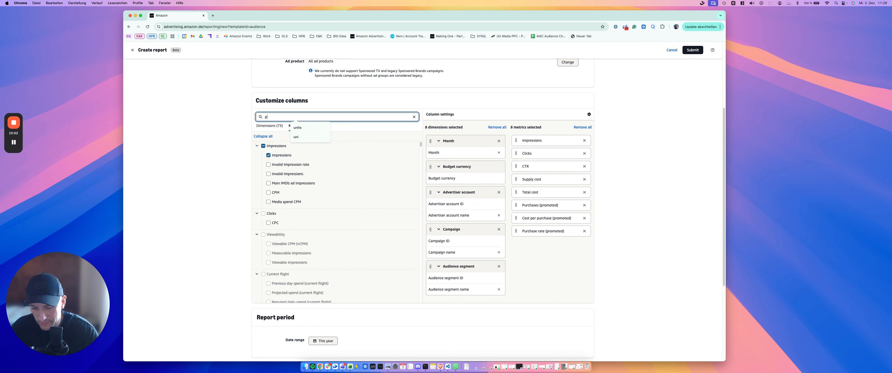
pyautogui.write('urchase')
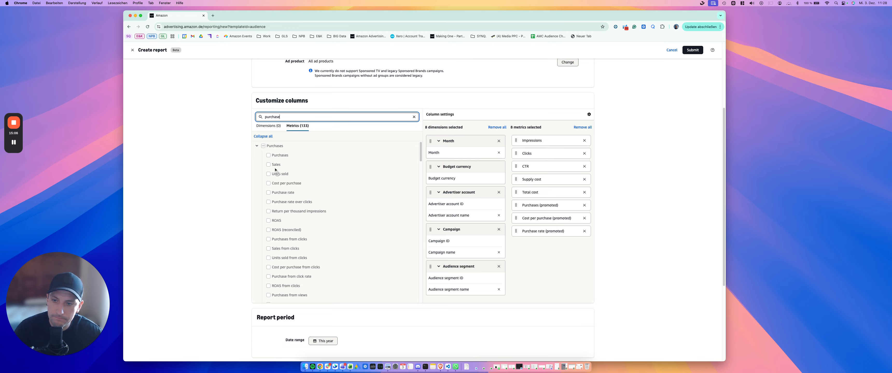
# Examine the Purchases metrics group, from the overall, click and view variants through to the promoted ones
pyautogui.scroll(-3, 289, 194)
pyautogui.scroll(-1, 335, 240)
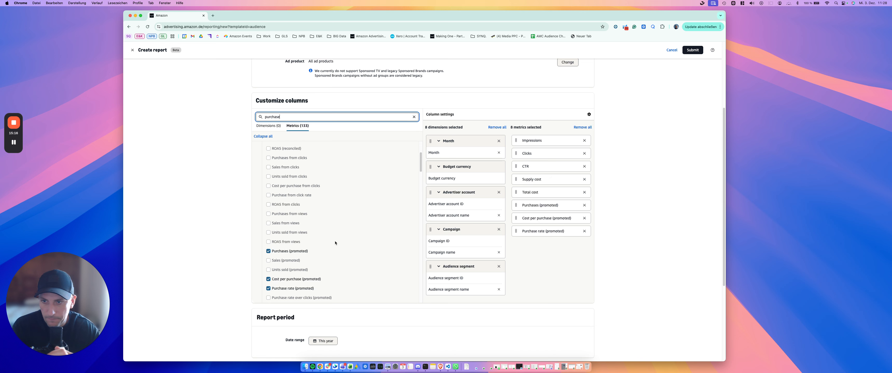
pyautogui.scroll(1, 333, 239)
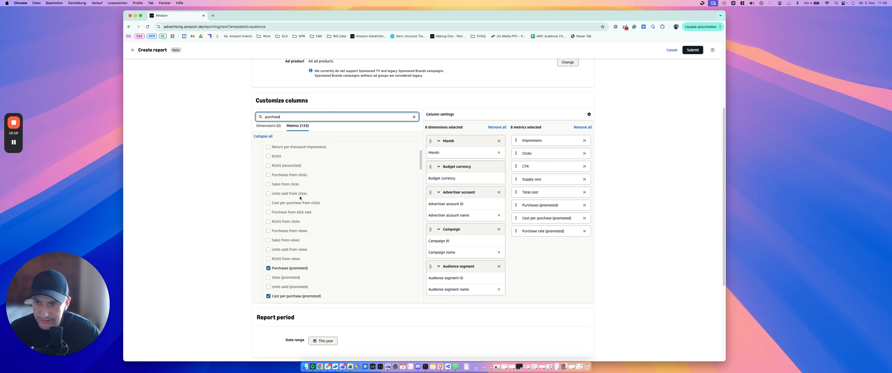
pyautogui.moveTo(291, 186)
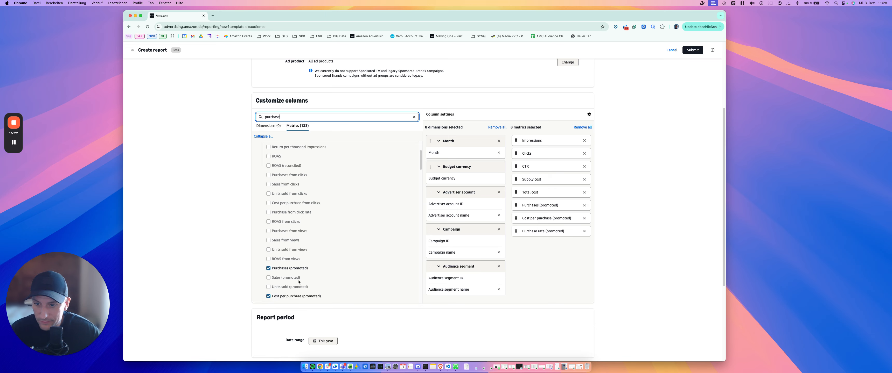
pyautogui.scroll(-3, 312, 277)
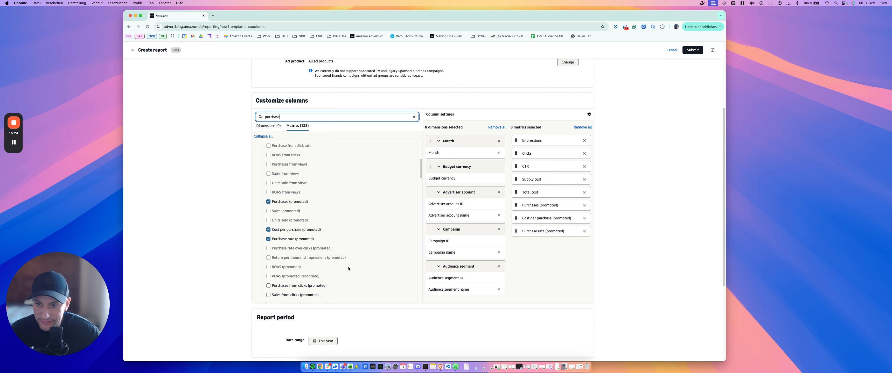
pyautogui.scroll(-1, 300, 298)
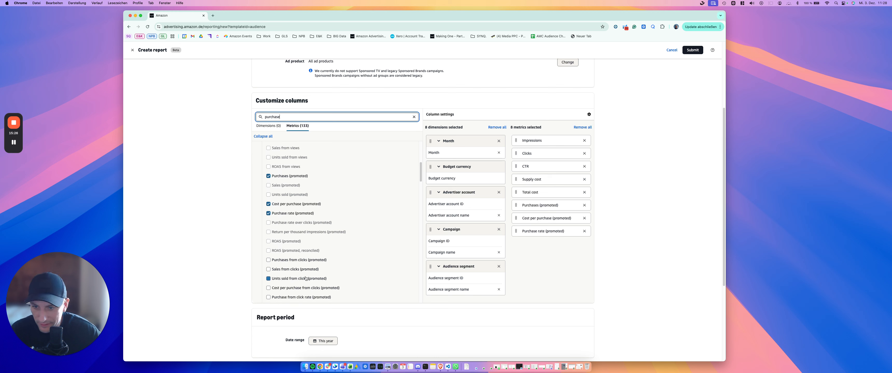
pyautogui.scroll(-2, 301, 292)
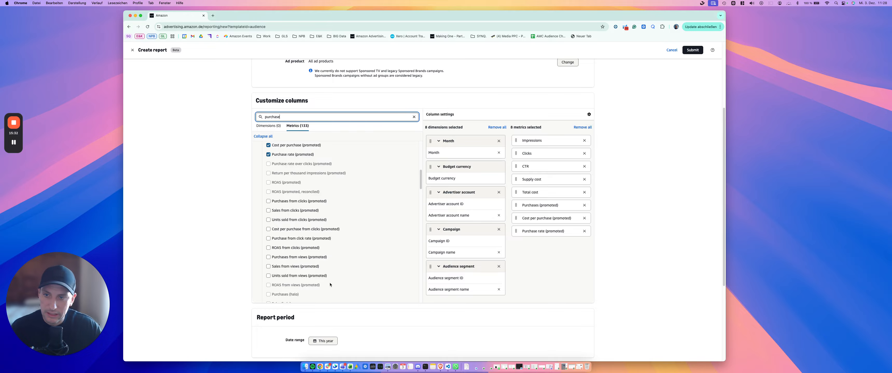
# Check which promoted and halo purchase metrics from clicks and views can be selected for the audience report
pyautogui.scroll(8, 330, 284)
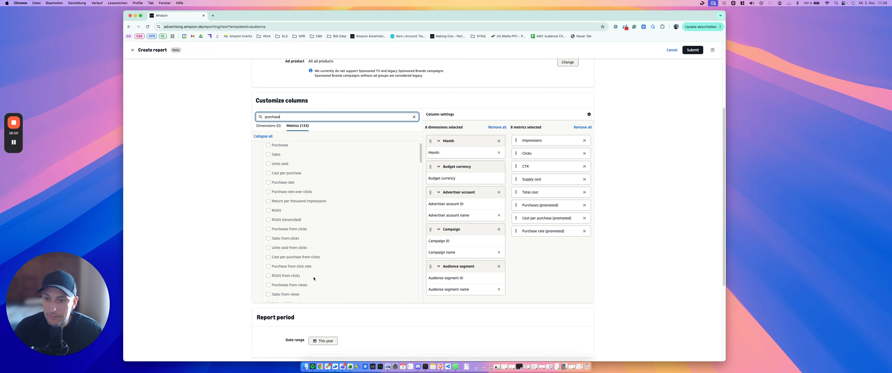
pyautogui.scroll(-3, 313, 278)
pyautogui.scroll(-4, 314, 279)
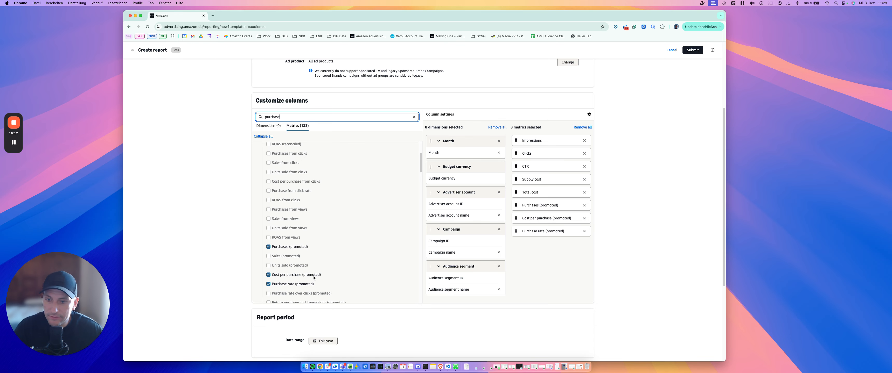
pyautogui.scroll(-3, 314, 279)
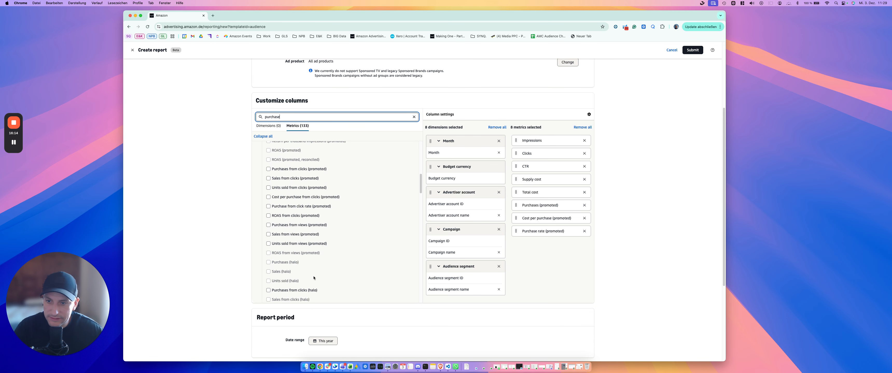
pyautogui.click(291, 238)
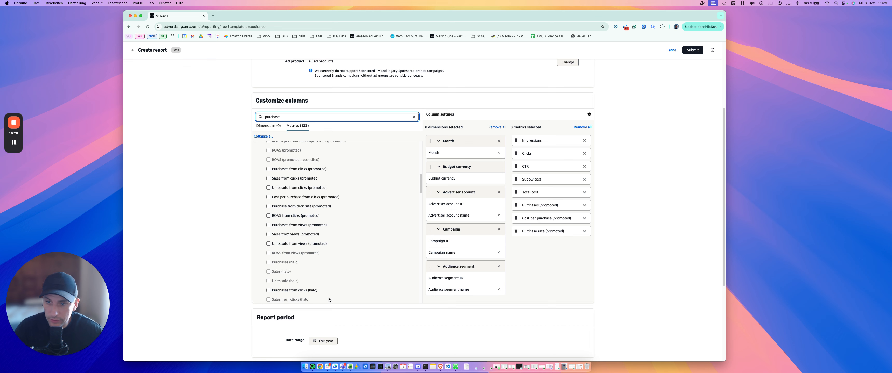
pyautogui.moveTo(293, 180)
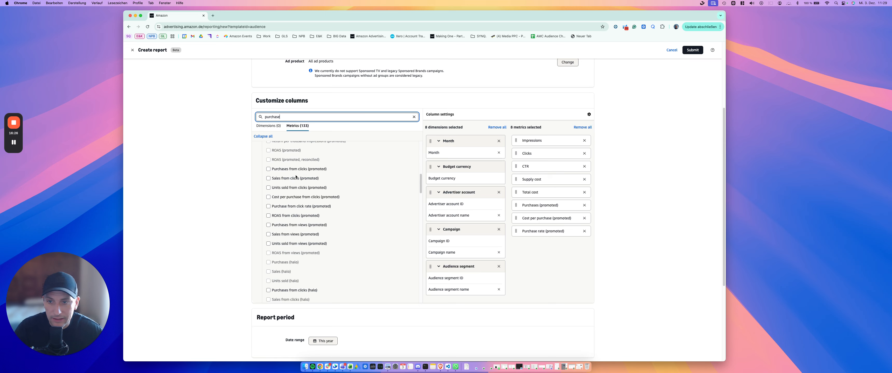
# Compare the promoted purchase metrics with the overall ones and check the availability of Sales from clicks
pyautogui.scroll(4, 331, 238)
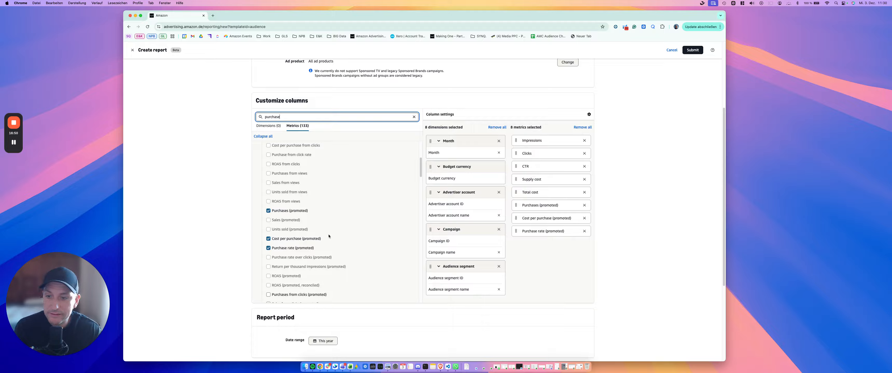
pyautogui.scroll(-5, 323, 198)
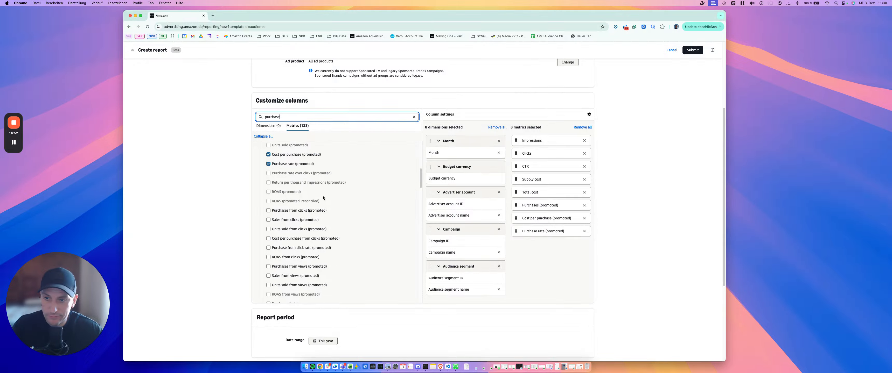
pyautogui.scroll(6, 310, 242)
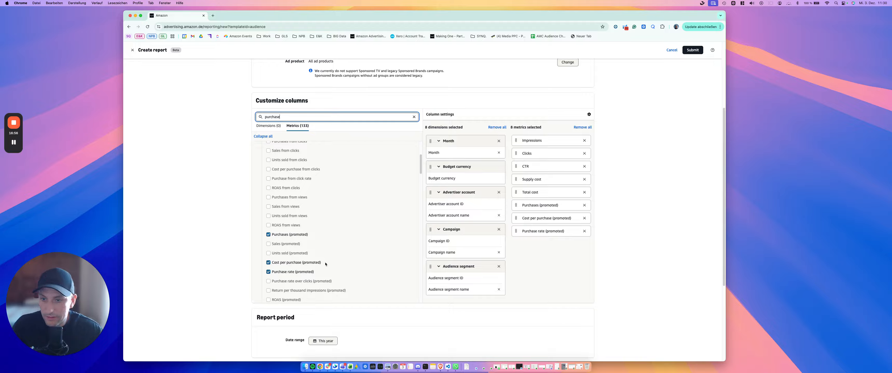
pyautogui.scroll(4, 322, 257)
pyautogui.scroll(-7, 325, 264)
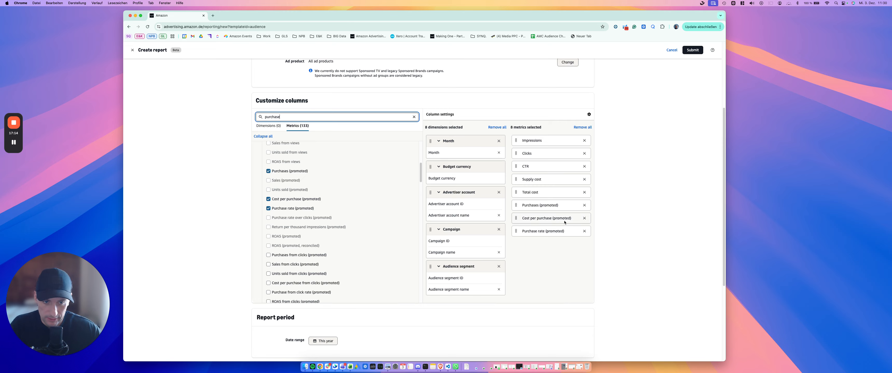
pyautogui.scroll(5, 289, 208)
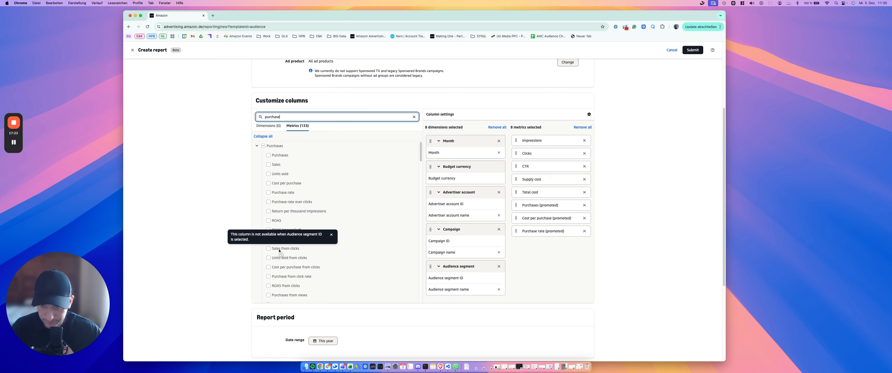
# Remove all selected metrics and dimensions from the report columns and check which purchase metrics can be selected
pyautogui.click(577, 127)
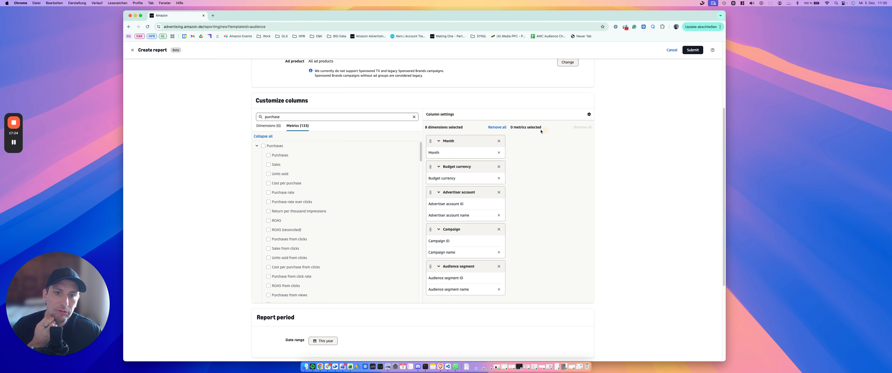
pyautogui.click(496, 127)
pyautogui.click(279, 184)
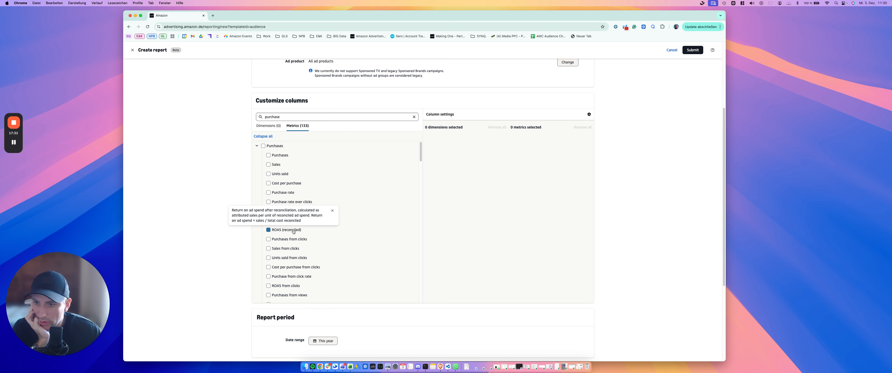
pyautogui.scroll(-5, 293, 231)
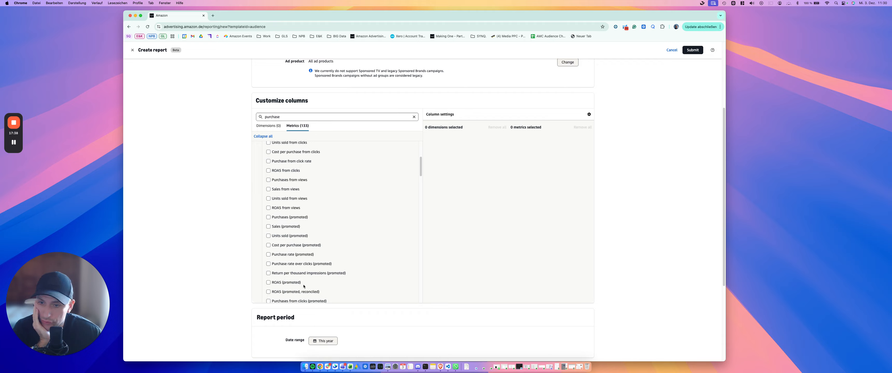
pyautogui.scroll(-1, 303, 286)
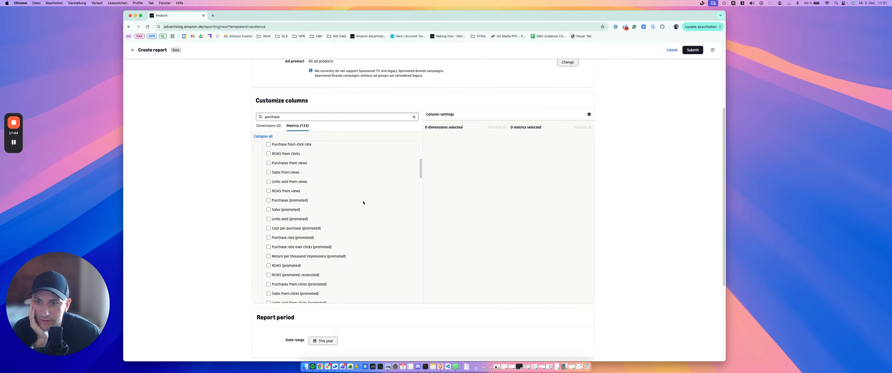
pyautogui.scroll(6, 365, 206)
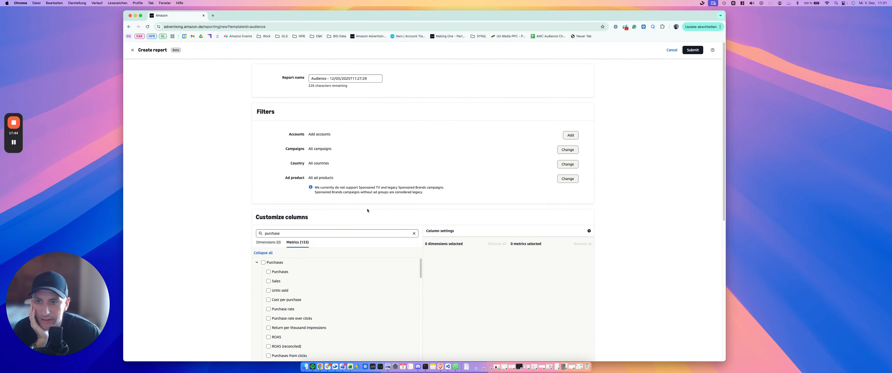
# Search the metrics for "subscribe" and add Subscribe & Save subscriptions to the report
pyautogui.click(317, 234)
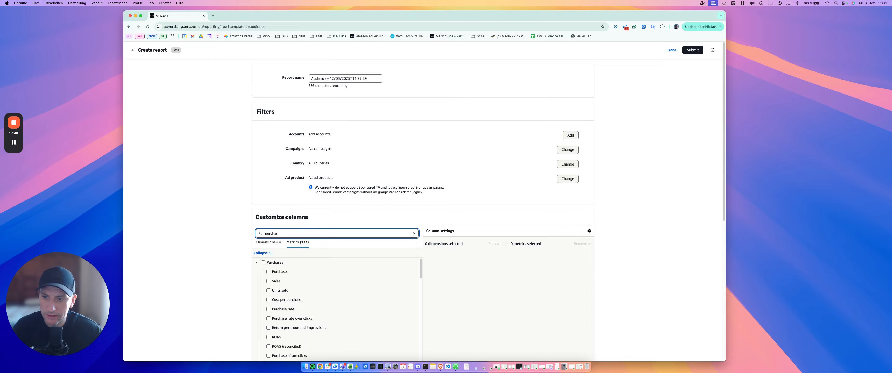
pyautogui.press('BackSpace')
pyautogui.press('BackSpace')
pyautogui.press('BackSpace')
pyautogui.scroll(-3, 279, 259)
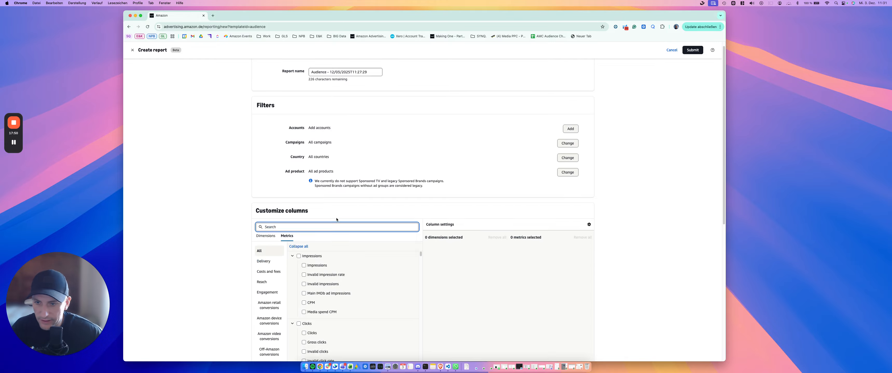
pyautogui.scroll(-10, 353, 264)
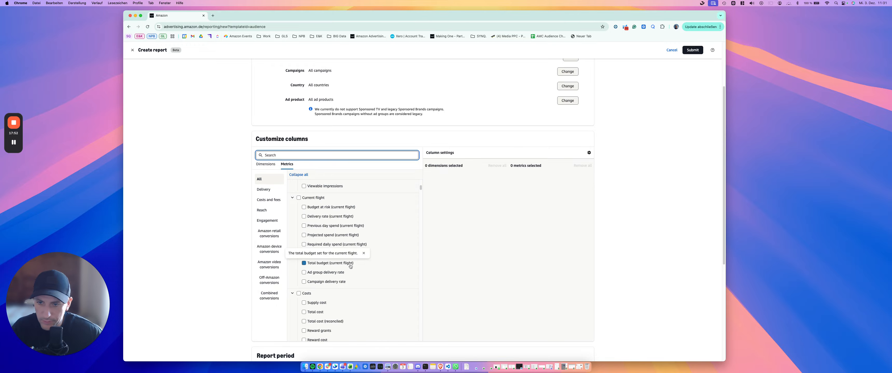
pyautogui.click(348, 267)
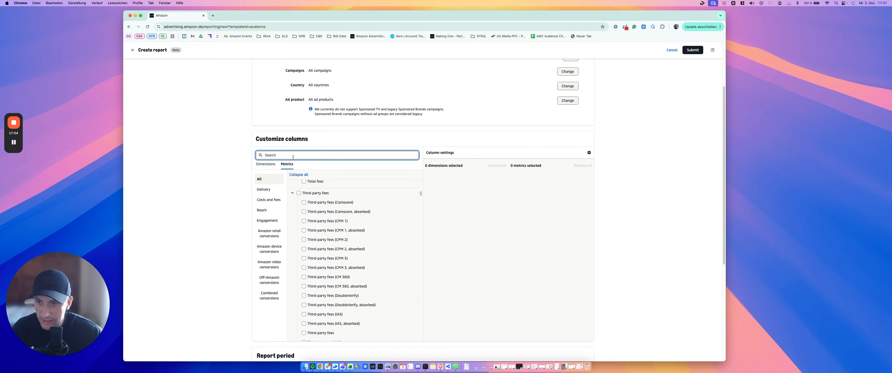
pyautogui.write('subscribe')
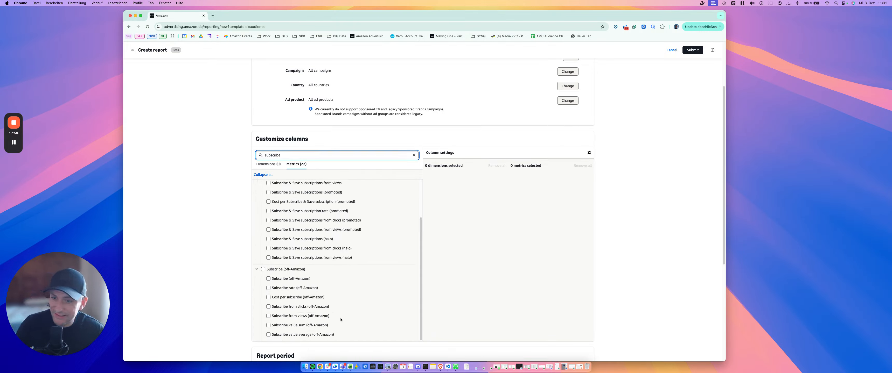
pyautogui.scroll(3, 341, 319)
pyautogui.click(280, 193)
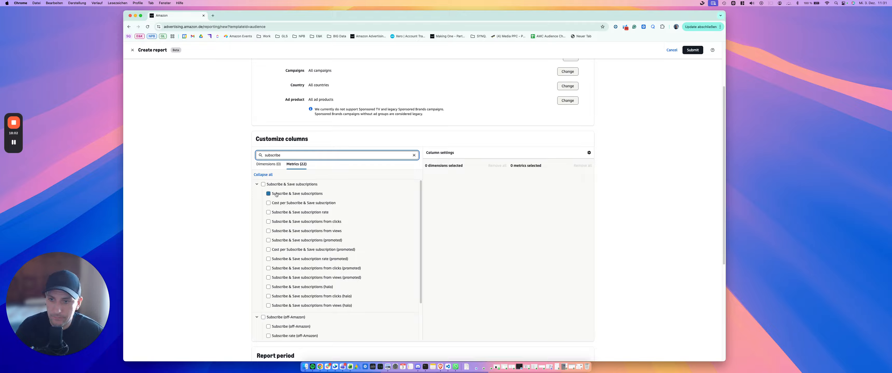
pyautogui.click(276, 194)
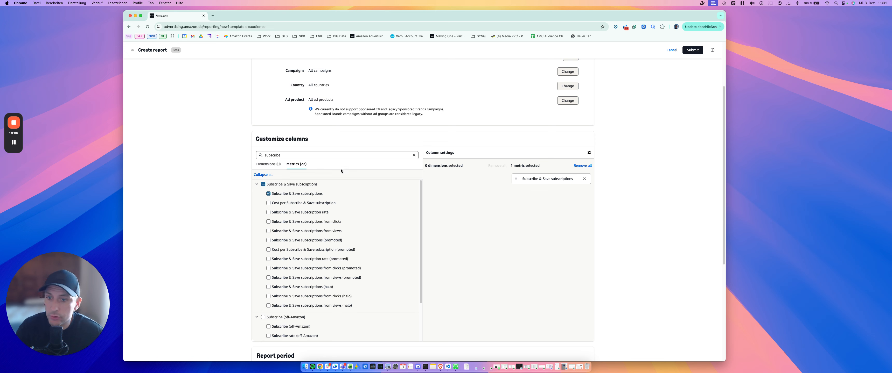
# Search the dimensions for "ca" and add Campaign name to the report
pyautogui.doubleClick(292, 155)
pyautogui.write('cam')
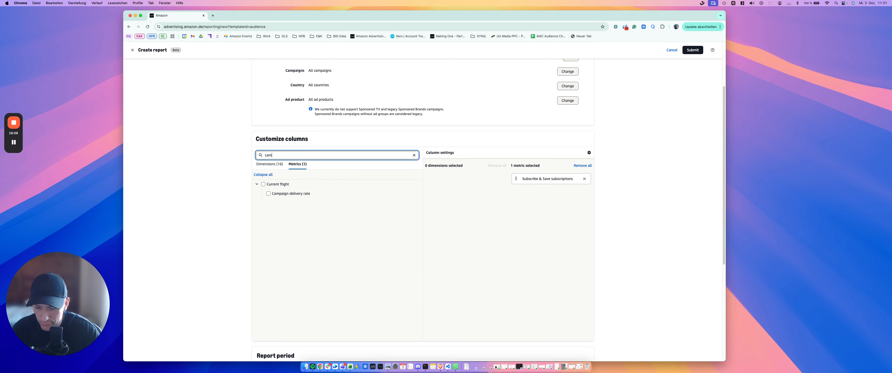
pyautogui.press('BackSpace')
pyautogui.click(270, 164)
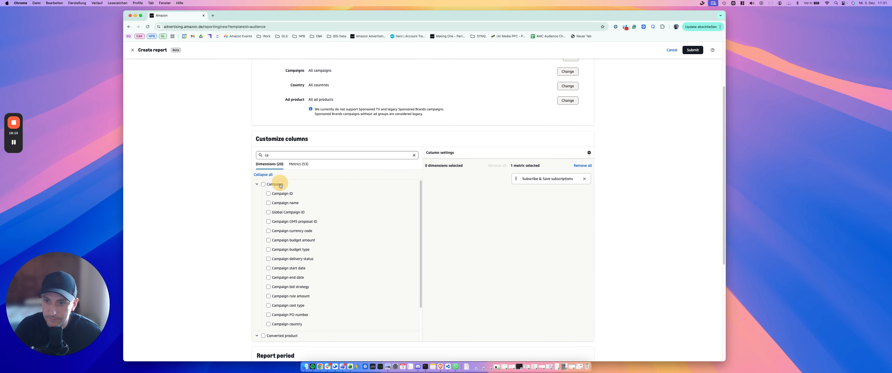
pyautogui.click(268, 203)
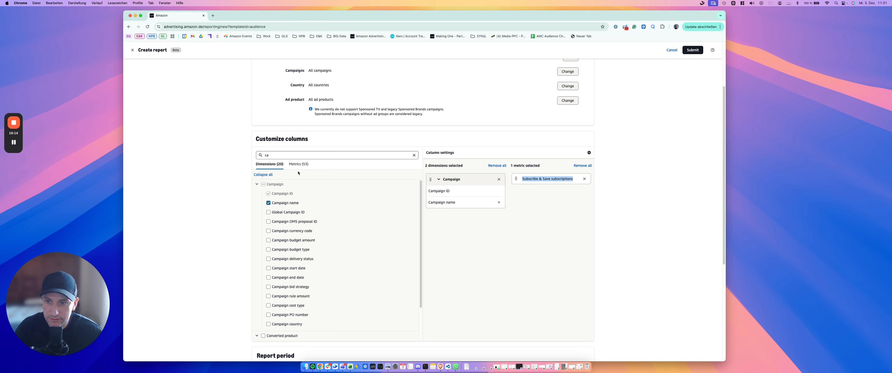
# Add the Month dimension to the report and move it above Campaign in the column order
pyautogui.doubleClick(280, 154)
pyautogui.write('month')
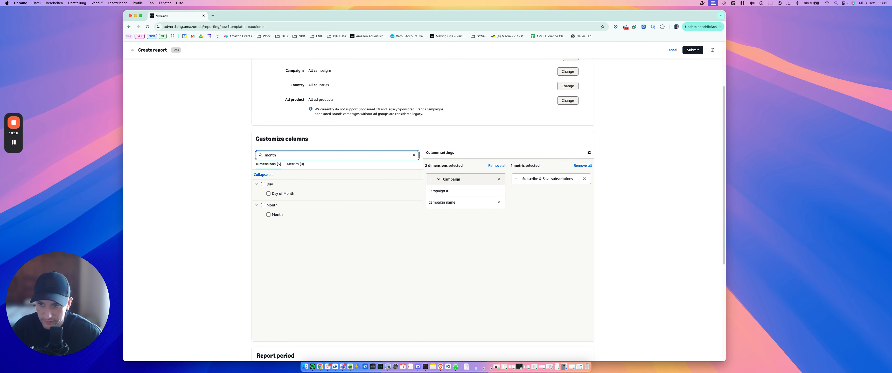
pyautogui.click(281, 215)
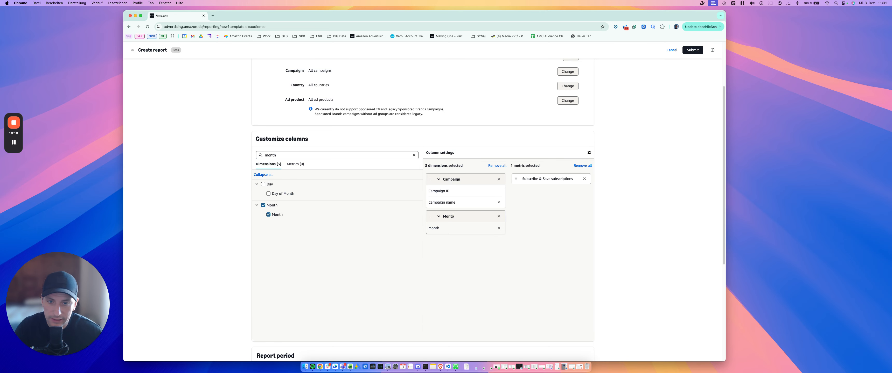
pyautogui.moveTo(454, 217); pyautogui.dragTo(457, 183)
pyautogui.moveTo(431, 217); pyautogui.dragTo(431, 178)
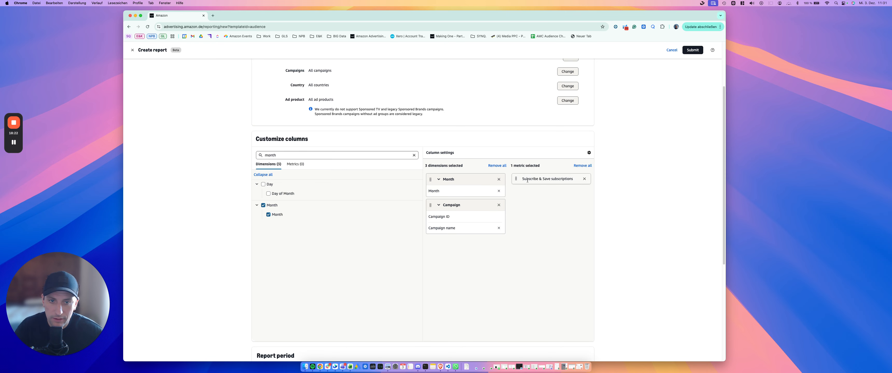
# Add the Total cost metric to the report and move it above Subscribe & Save subscriptions
pyautogui.doubleClick(276, 155)
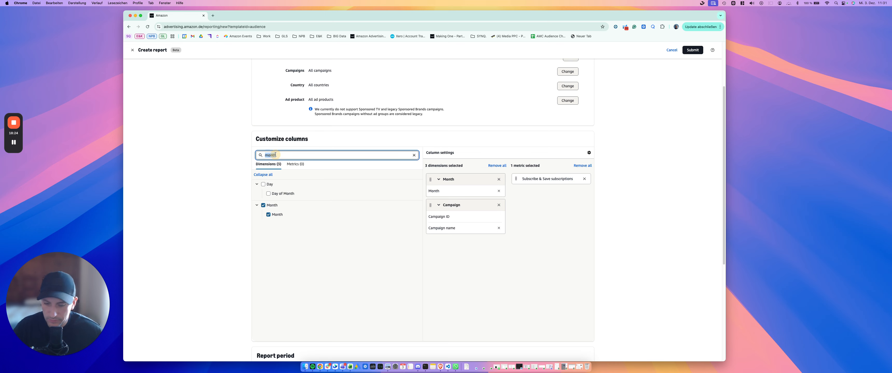
pyautogui.write('to')
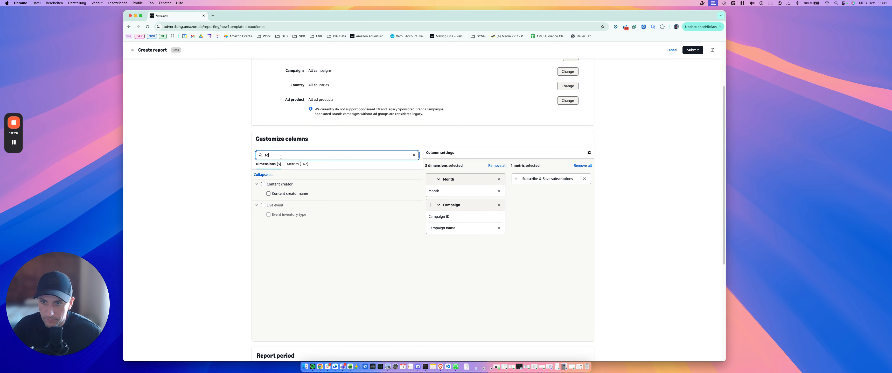
pyautogui.click(301, 164)
pyautogui.click(279, 215)
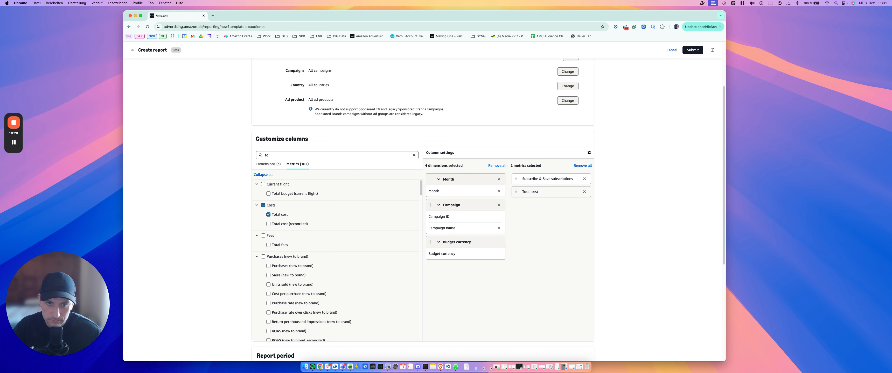
pyautogui.moveTo(516, 192); pyautogui.dragTo(517, 178)
# Search the metrics for "sales" and add the overall Sales metric to the report
pyautogui.doubleClick(289, 155)
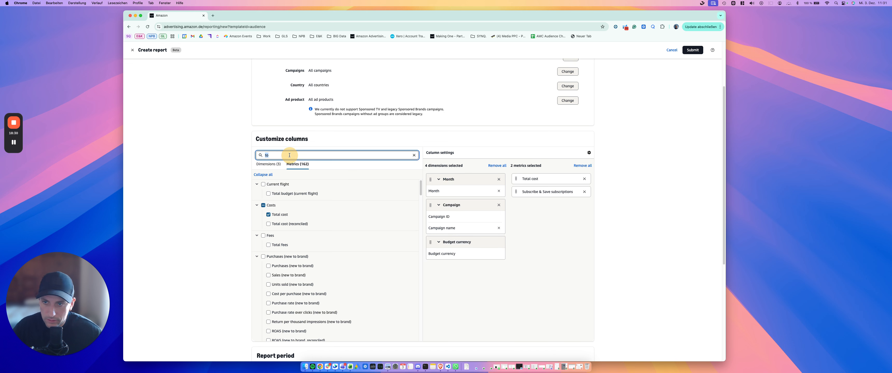
pyautogui.write('sales')
pyautogui.click(275, 195)
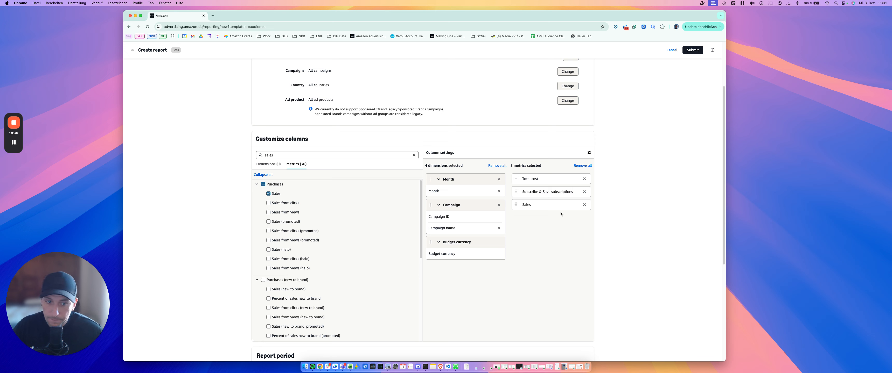
# Search the metrics for "sub" to review the Subscribe & Save metrics
pyautogui.click(269, 155)
pyautogui.doubleClick(269, 155)
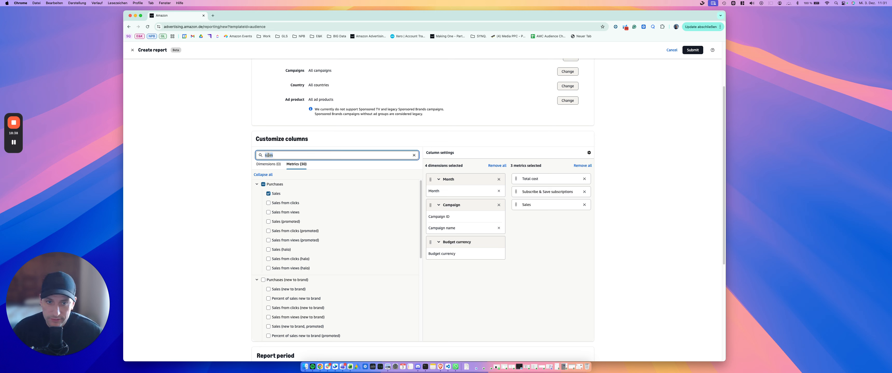
pyautogui.write('sub')
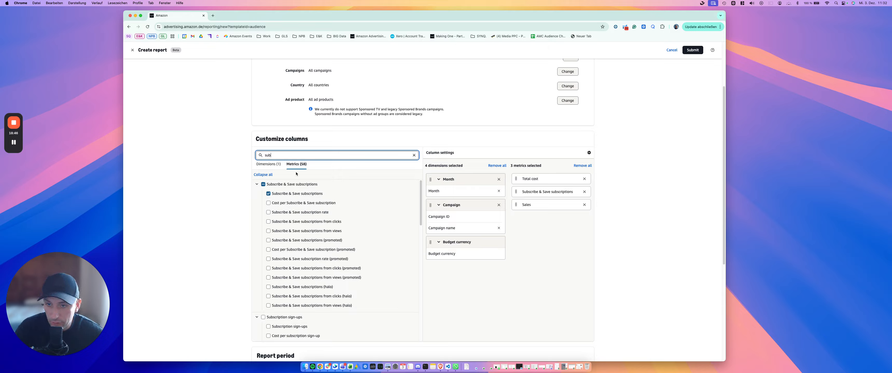
# Search the metrics for "new" and examine the new-to-brand purchase, detail page view and add-to-cart metrics
pyautogui.doubleClick(288, 154)
pyautogui.write('new')
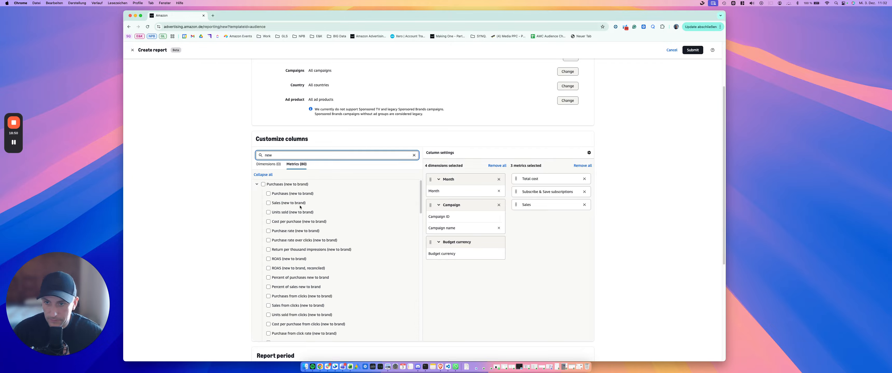
pyautogui.click(306, 194)
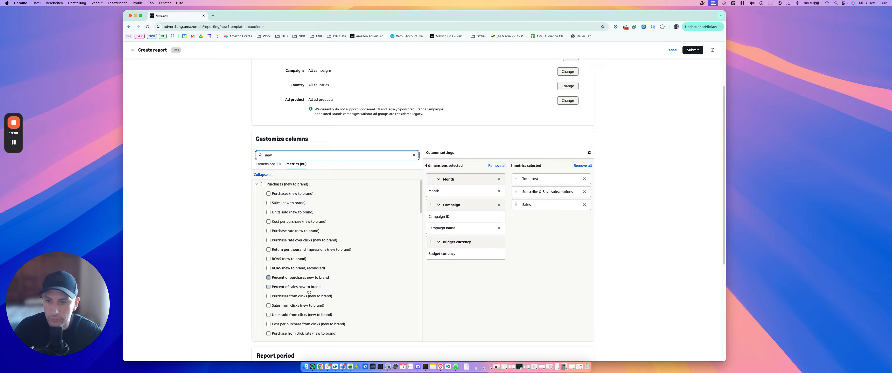
pyautogui.scroll(-5, 313, 296)
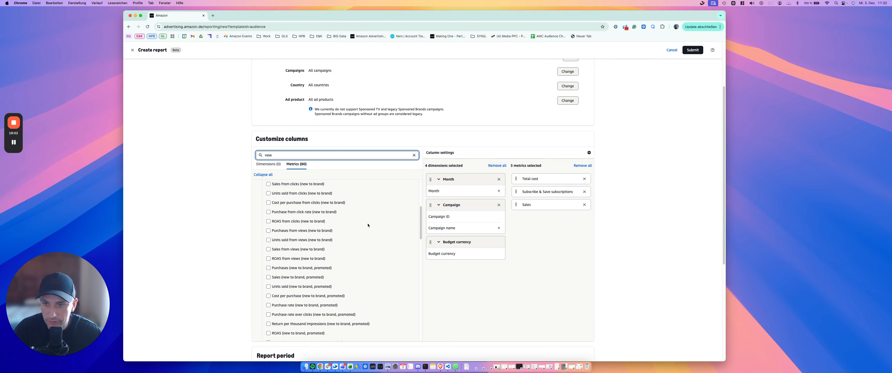
pyautogui.scroll(5, 352, 279)
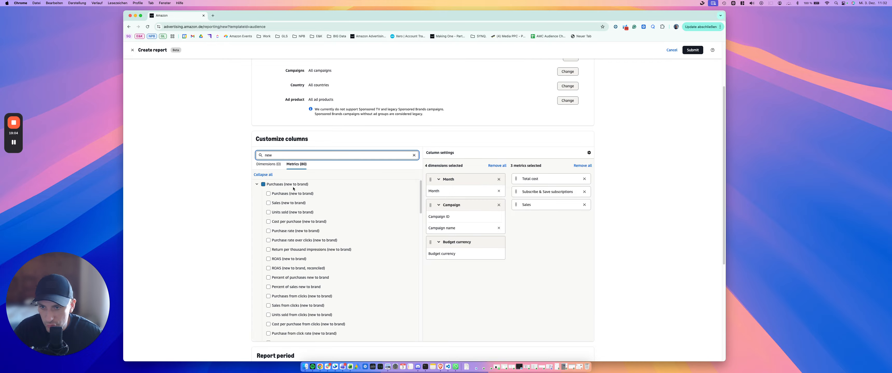
pyautogui.scroll(-10, 293, 196)
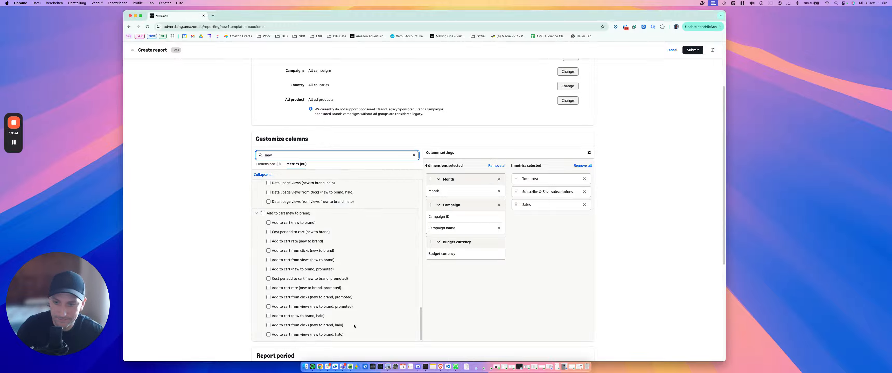
pyautogui.click(280, 316)
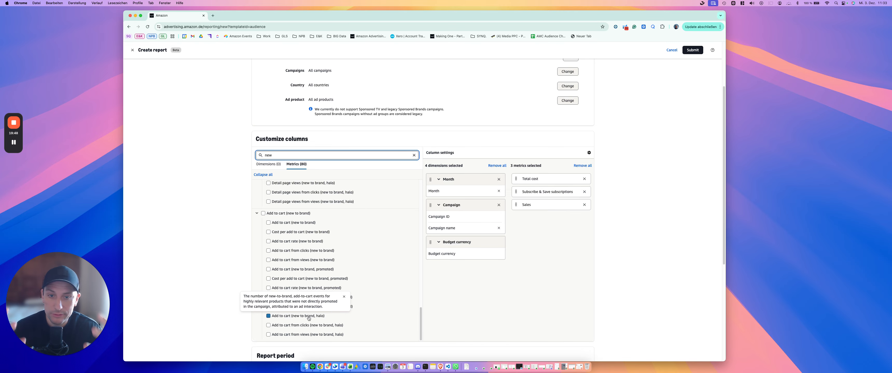
pyautogui.scroll(10, 309, 318)
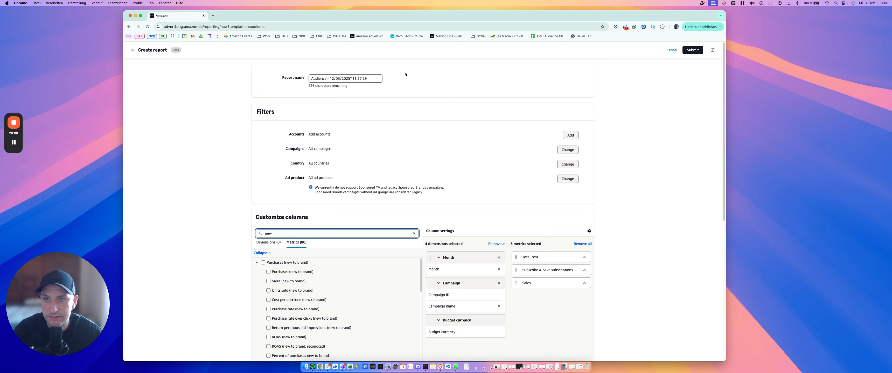
pyautogui.click(266, 252)
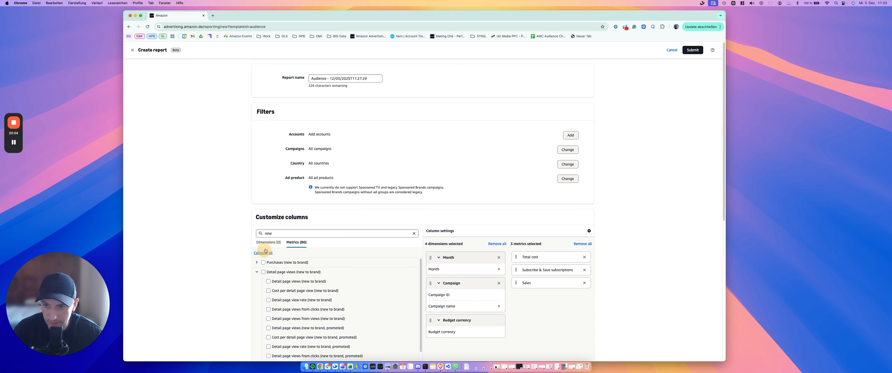
# Review the report period and delivery settings, then try to submit the report and check which issues need fixing
pyautogui.scroll(-10, 266, 251)
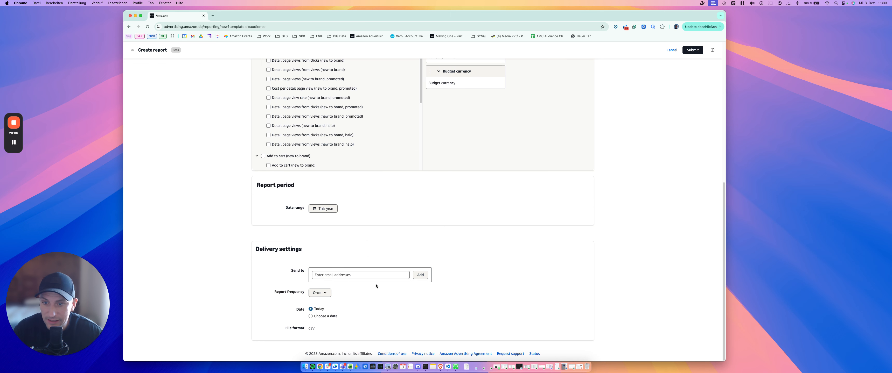
pyautogui.scroll(8, 376, 286)
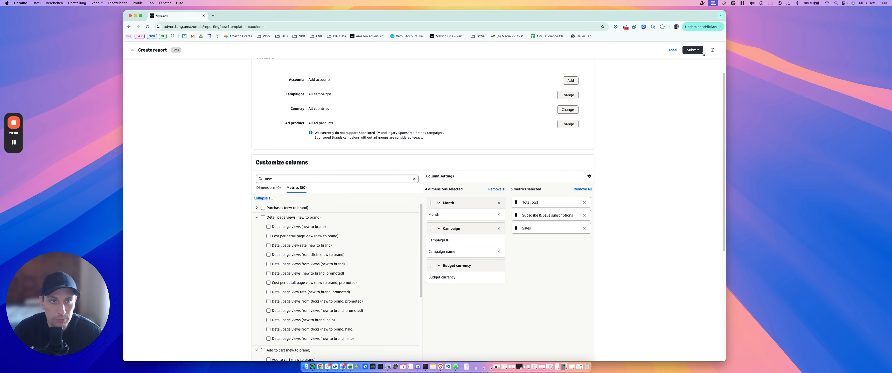
pyautogui.click(693, 50)
pyautogui.moveTo(267, 72); pyautogui.dragTo(411, 153)
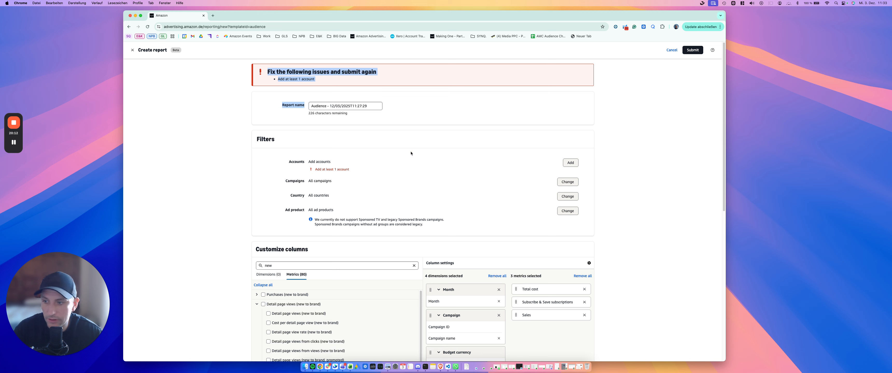
pyautogui.tripleClick(305, 80)
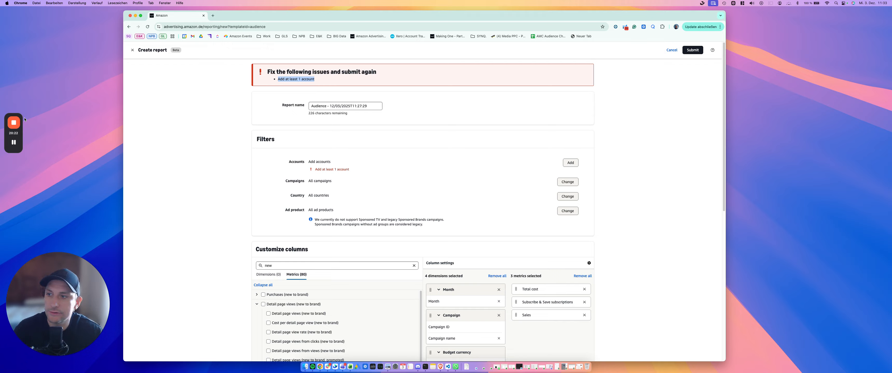
pyautogui.click(16, 123)
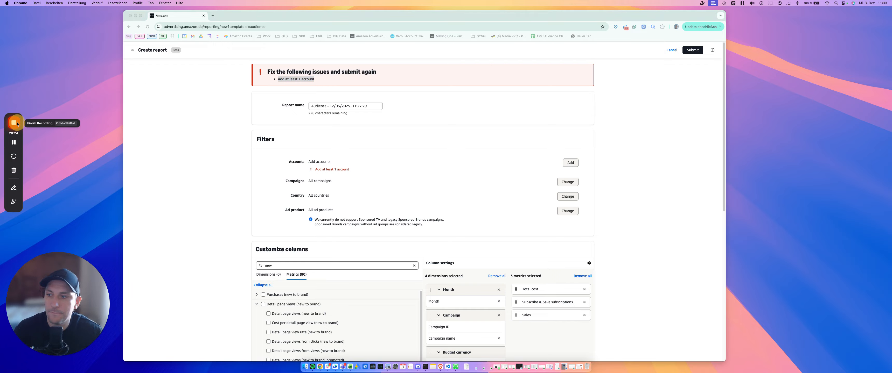